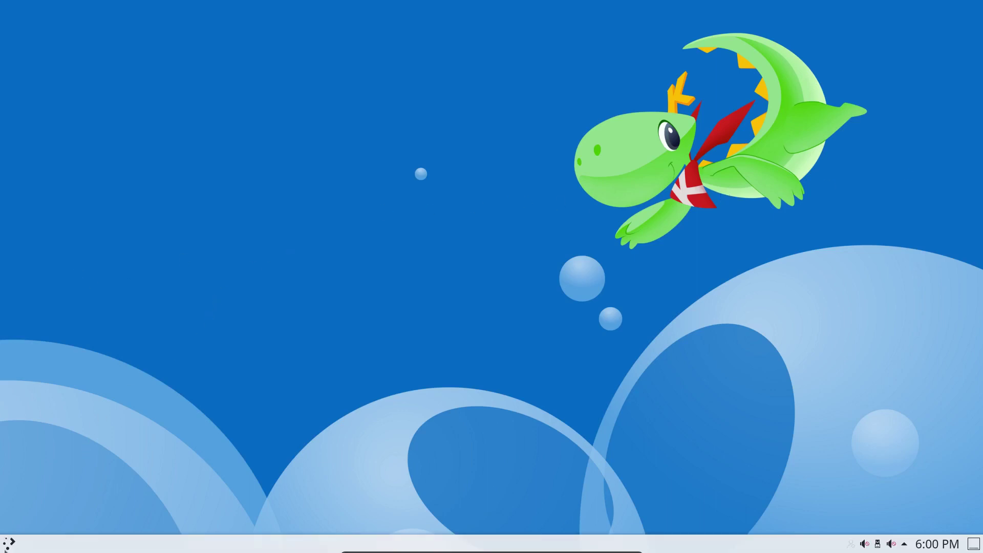
# Step: Search the Application Launcher for 'fire' to bring up Firefox
pyautogui.click(6, 548)
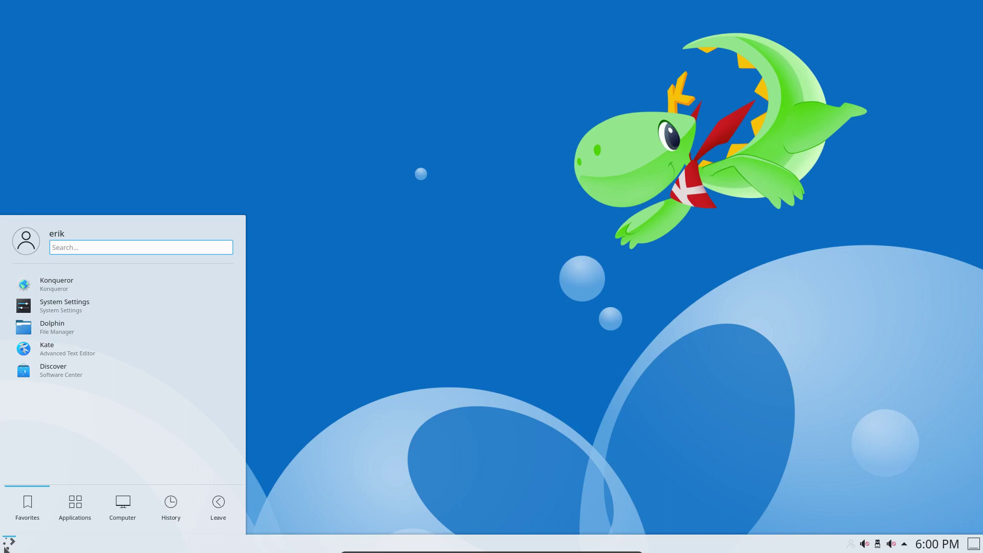
pyautogui.write('fire')
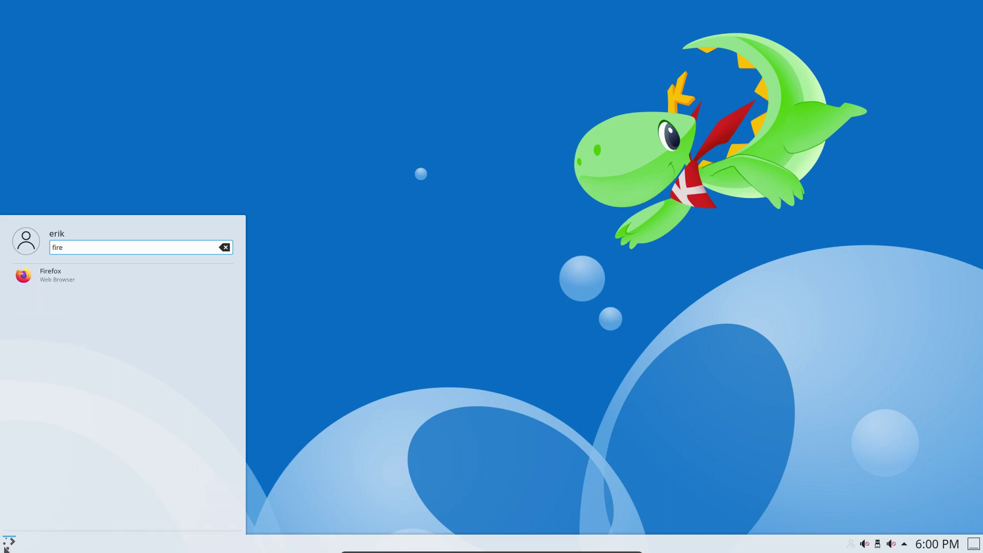
# Step: Launch Firefox from the search result, then quit it, closing both tabs
pyautogui.click(88, 275)
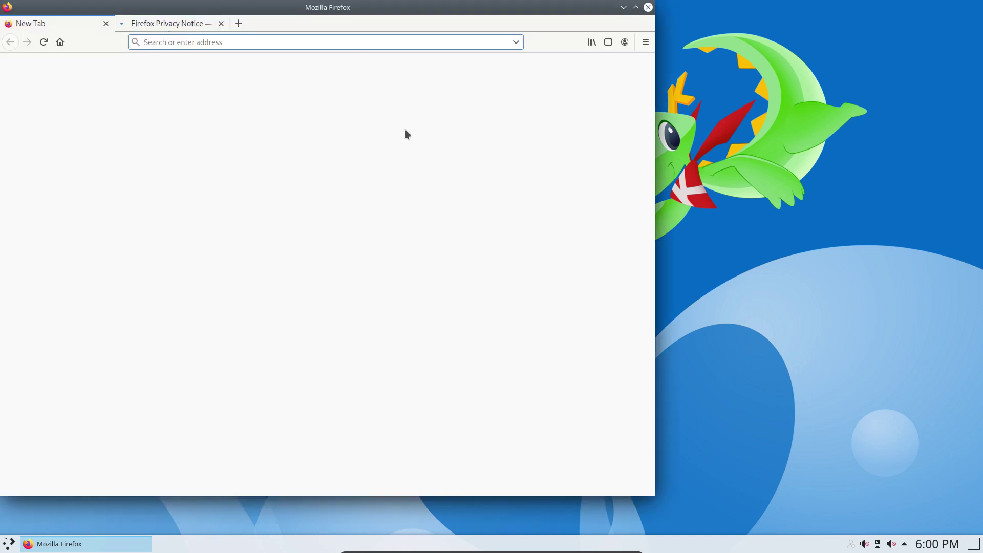
pyautogui.click(648, 8)
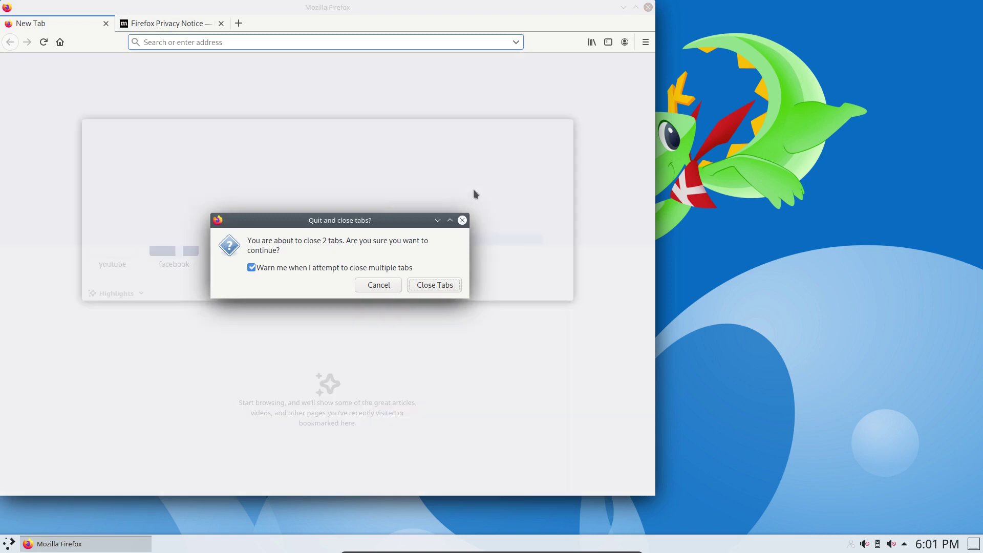
pyautogui.click(428, 285)
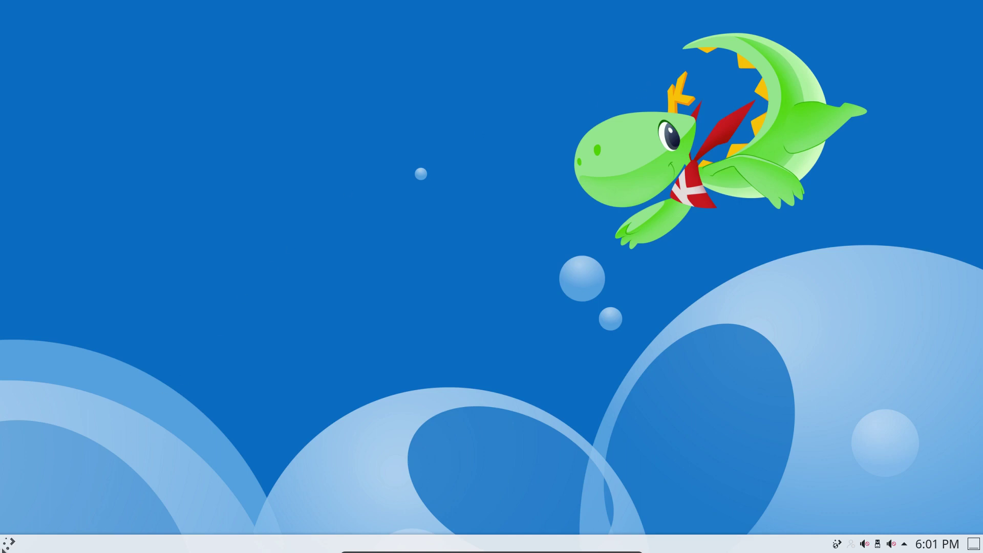
pyautogui.click(10, 544)
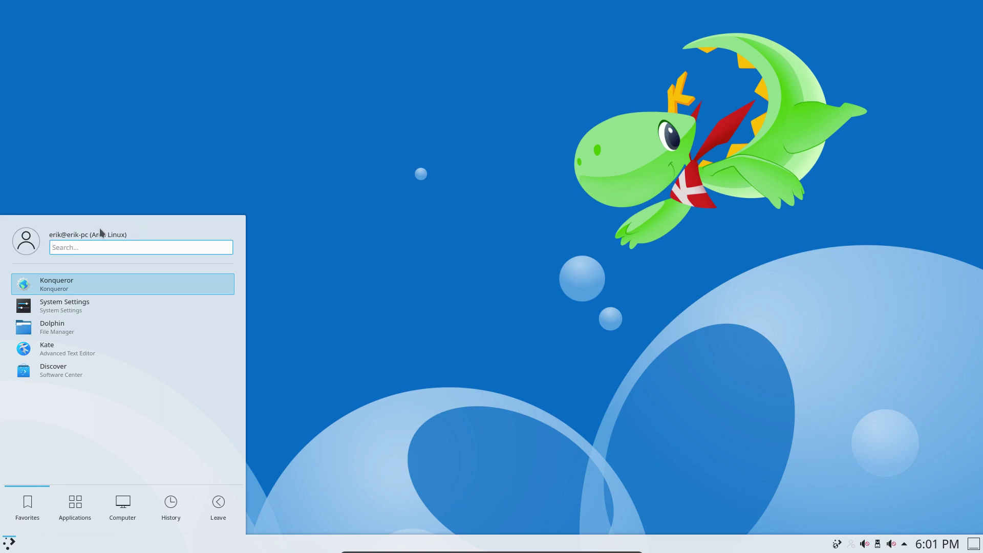
pyautogui.click(75, 505)
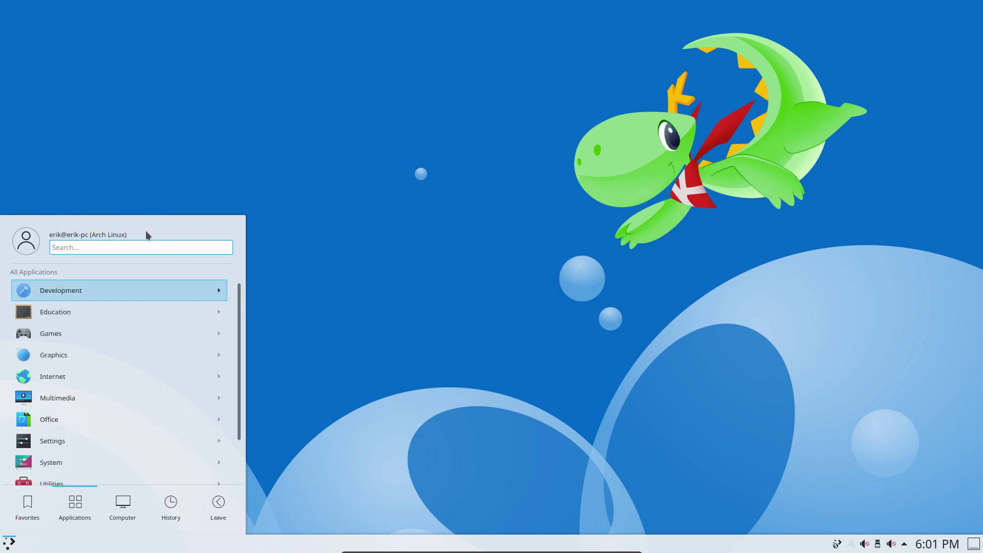
pyautogui.click(208, 193)
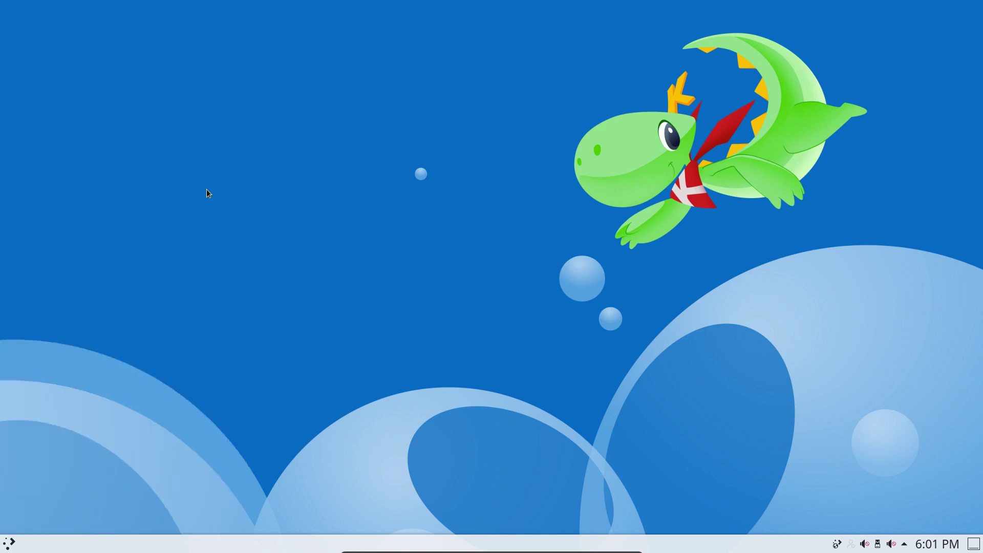
pyautogui.click(8, 545)
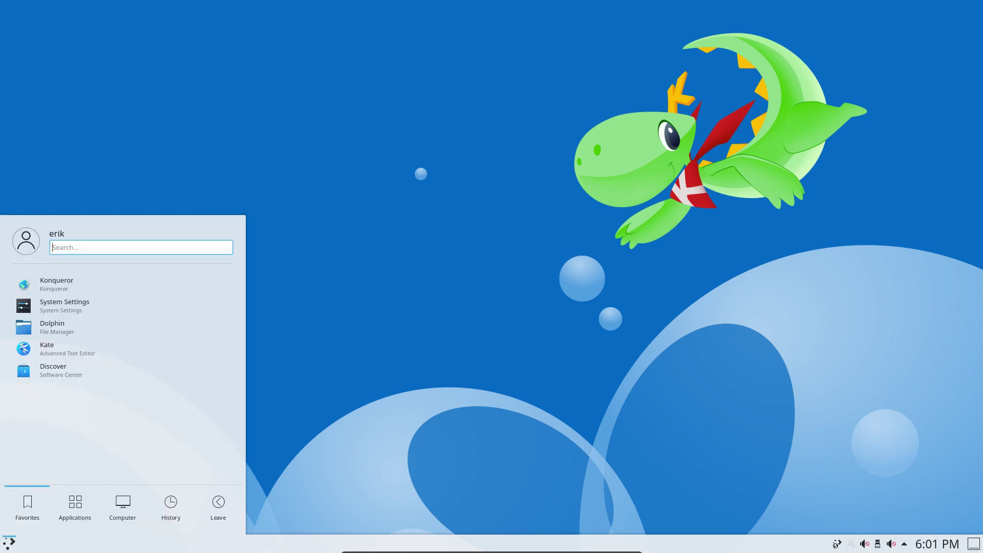
pyautogui.rightClick(5, 548)
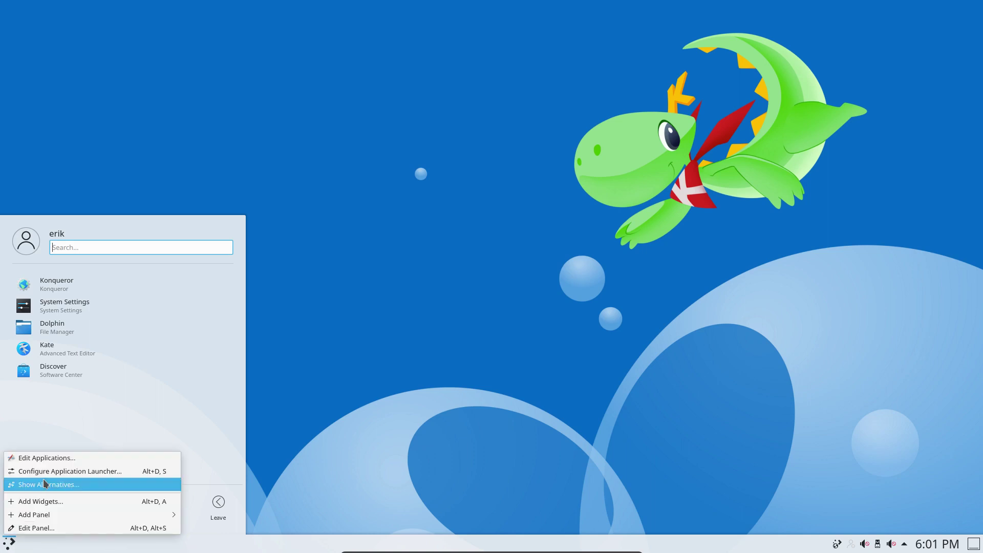
pyautogui.click(99, 472)
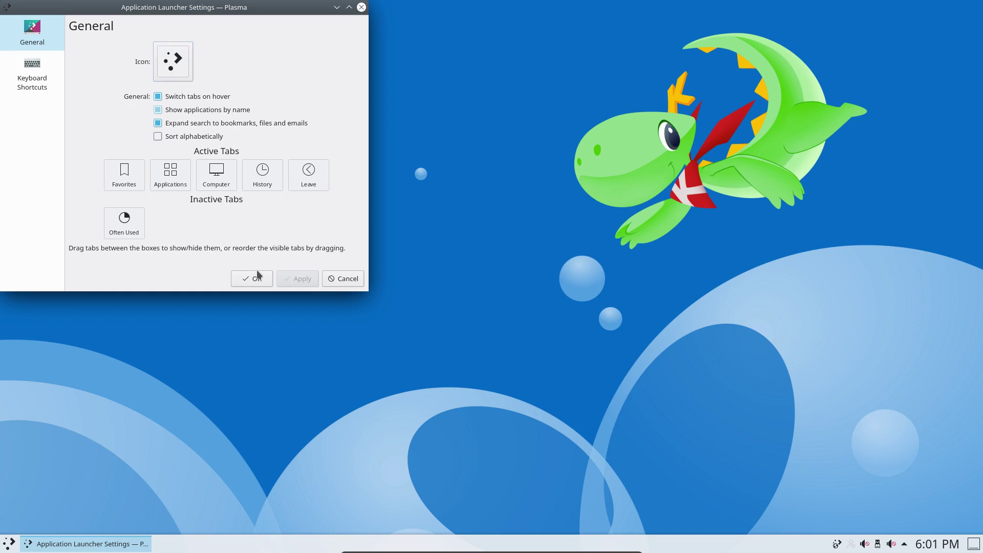
pyautogui.click(333, 279)
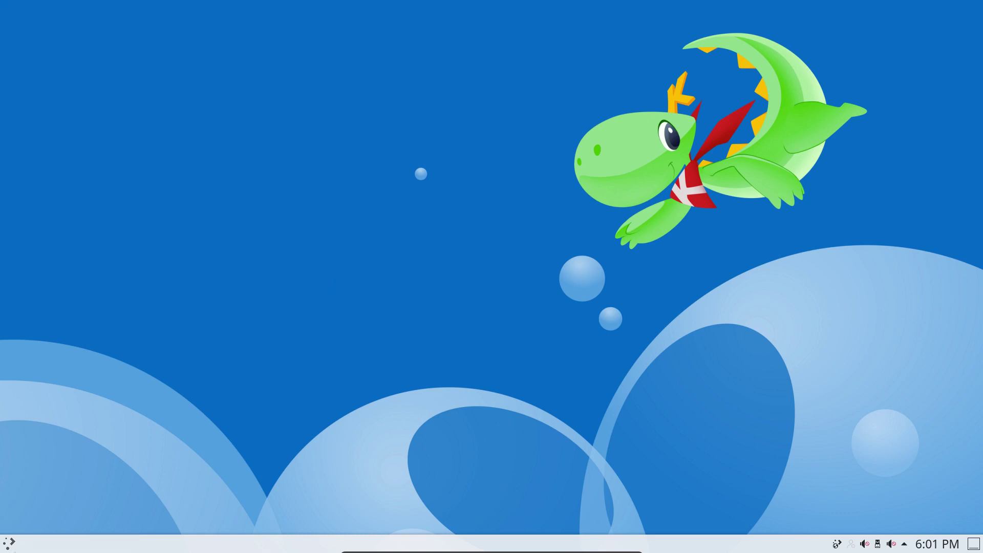
# Step: Switch the panel launcher to Application Menu and browse its entries
pyautogui.rightClick(13, 547)
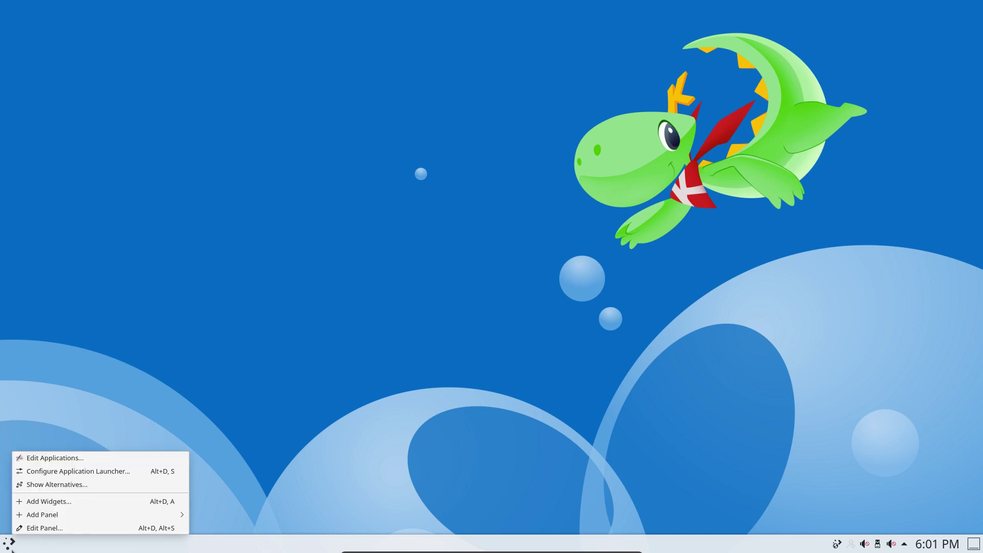
pyautogui.click(59, 485)
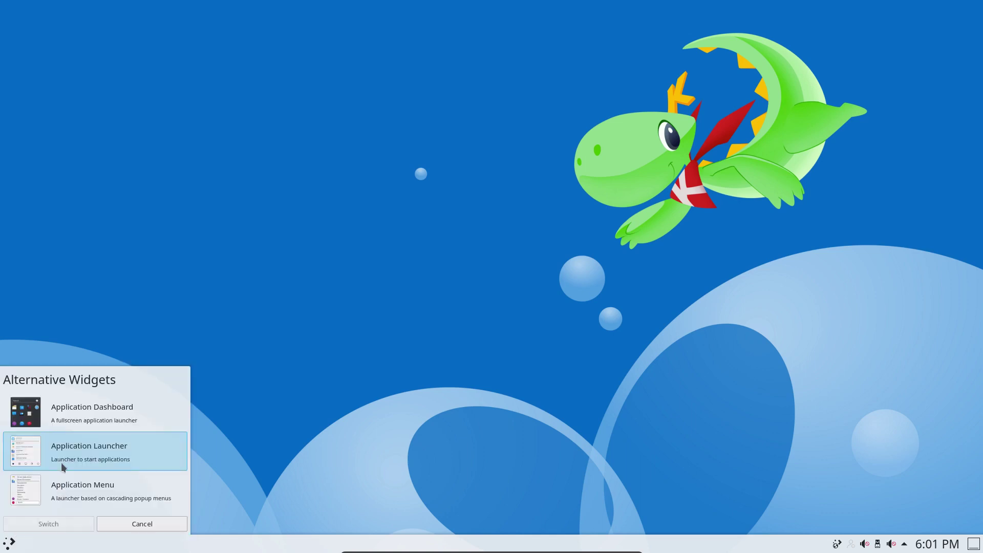
pyautogui.click(72, 483)
pyautogui.click(66, 520)
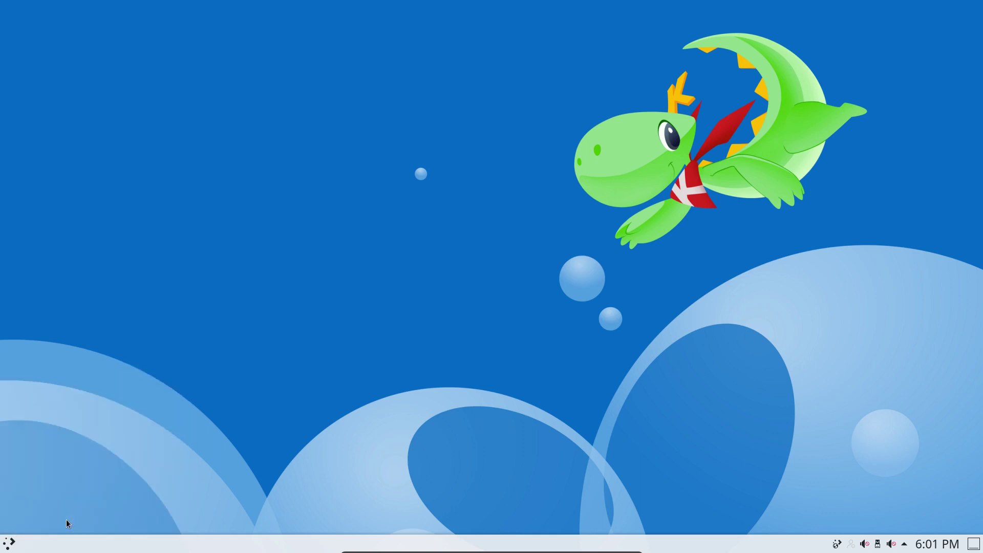
pyautogui.click(8, 544)
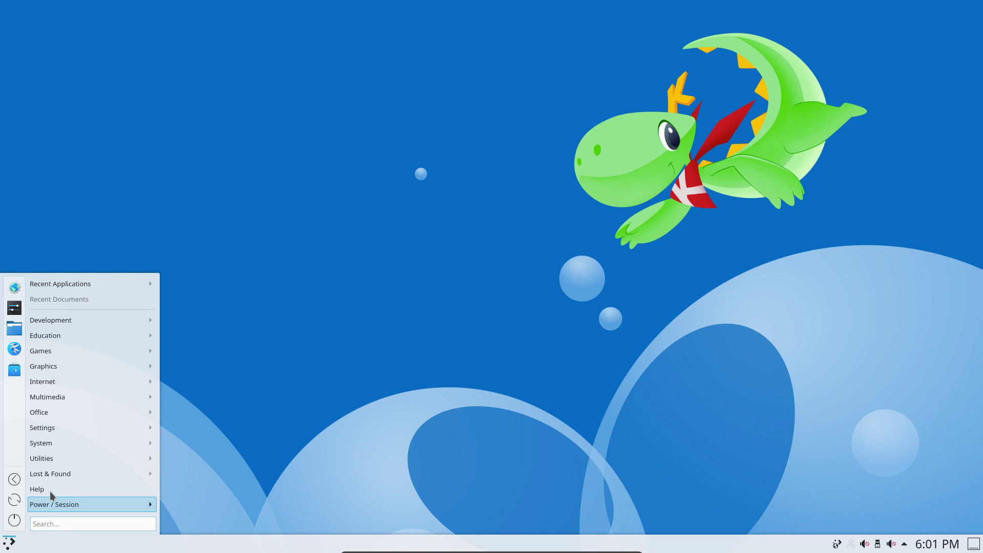
pyautogui.moveTo(67, 379)
pyautogui.moveTo(68, 321)
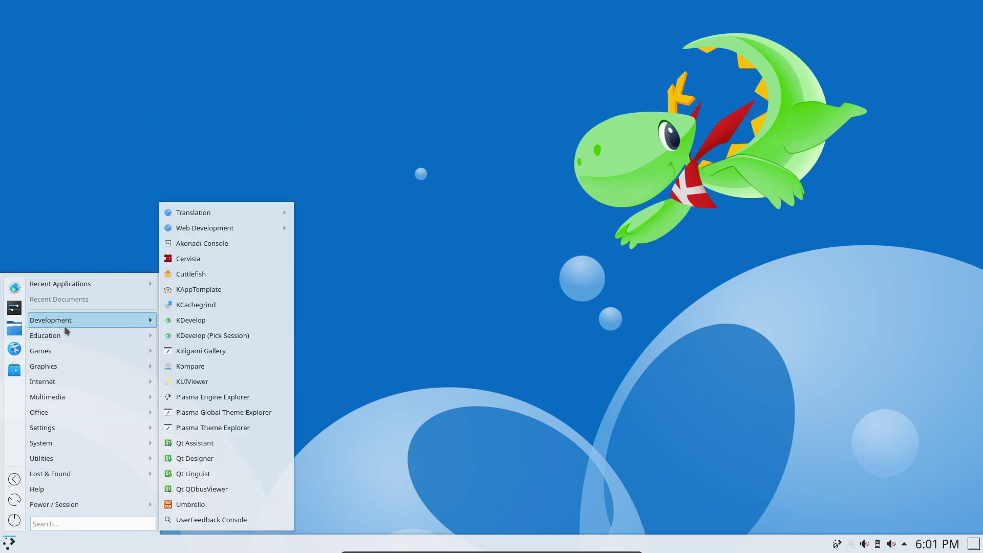
# Step: Replace the Application Menu with the Application Dashboard launcher
pyautogui.rightClick(10, 546)
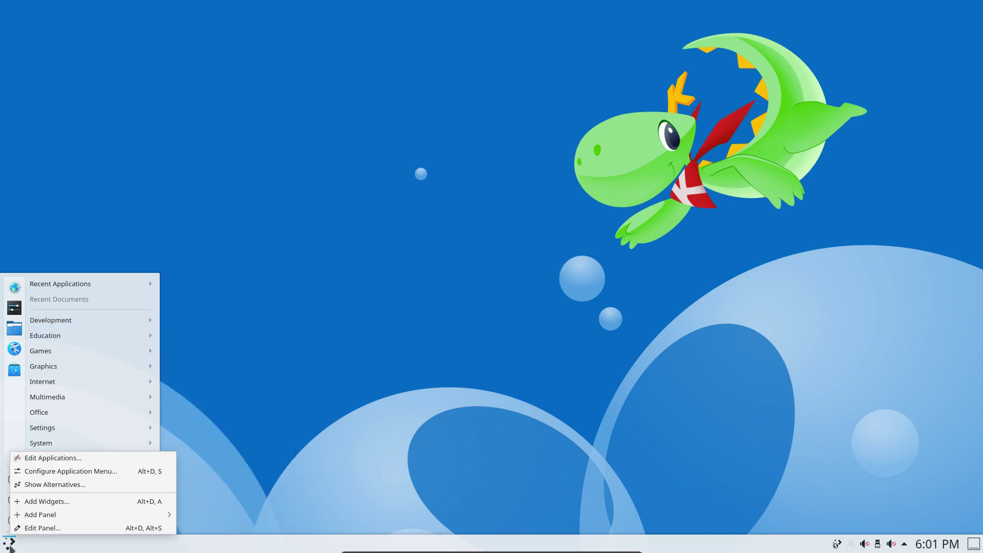
pyautogui.click(157, 483)
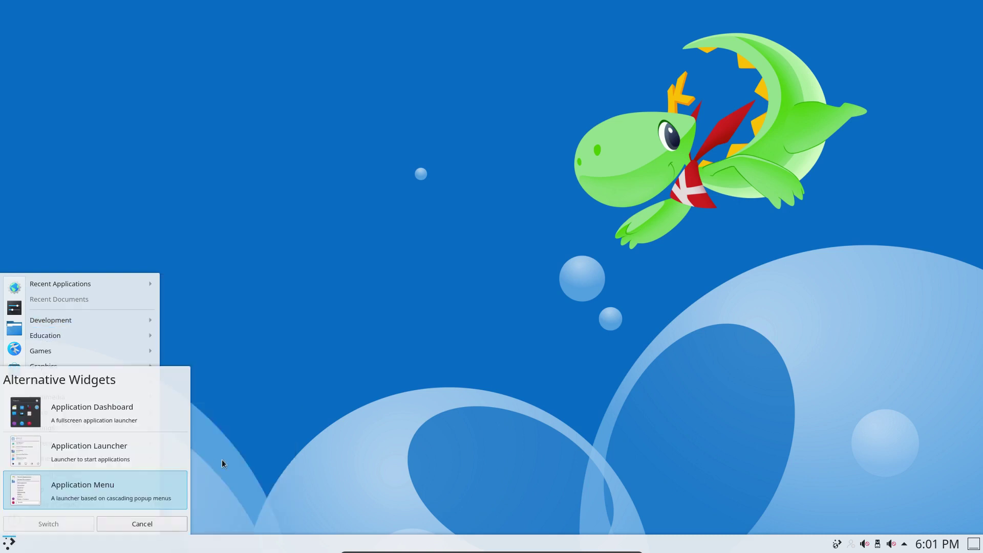
pyautogui.click(103, 406)
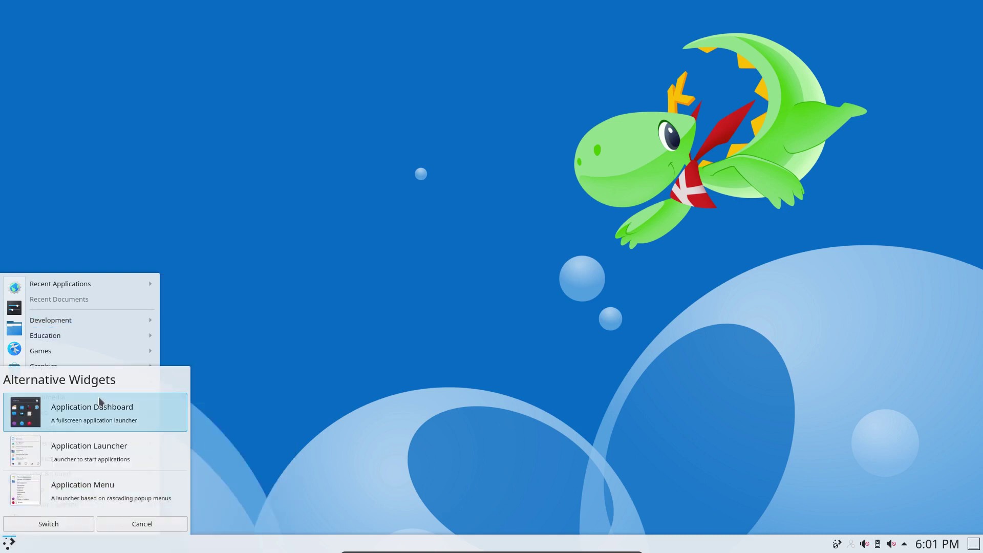
pyautogui.click(50, 525)
# Step: Open the Application Dashboard, browse its categories, then dismiss it twice
pyautogui.click(9, 544)
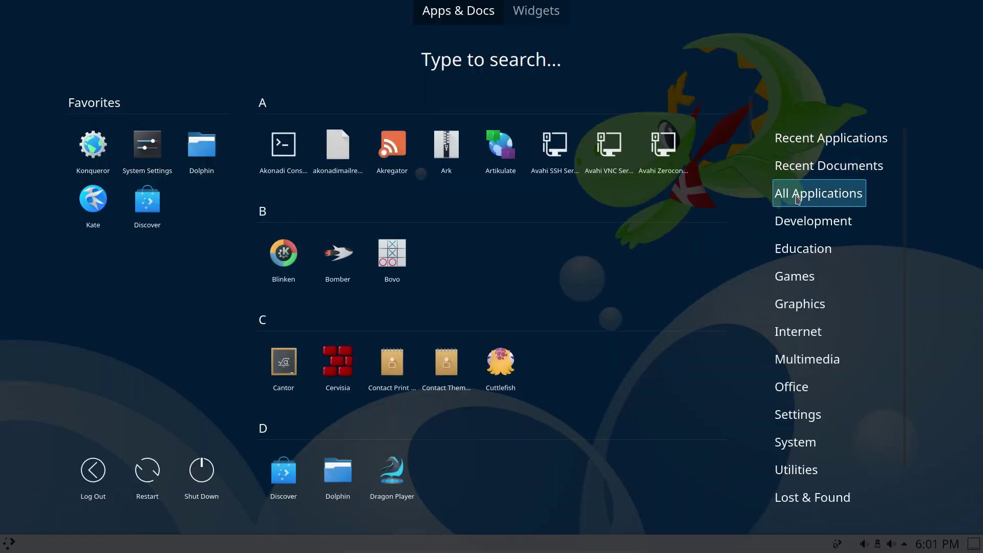
pyautogui.moveTo(800, 233)
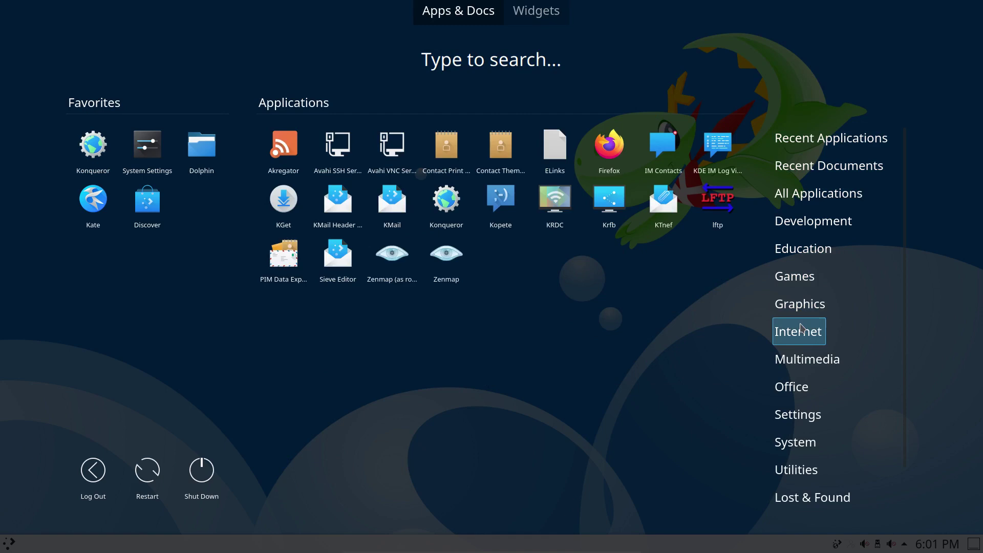
pyautogui.moveTo(804, 358)
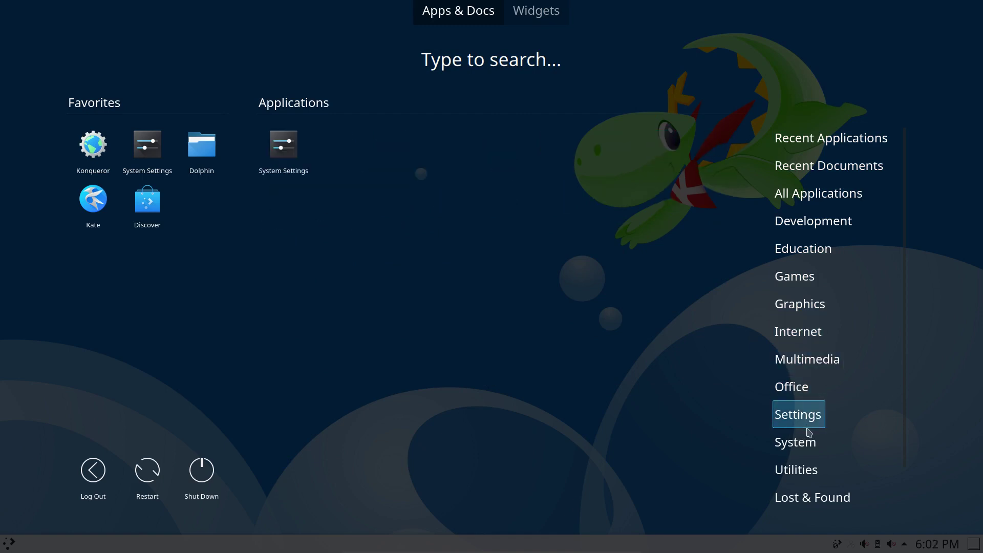
pyautogui.moveTo(815, 467)
pyautogui.click(477, 358)
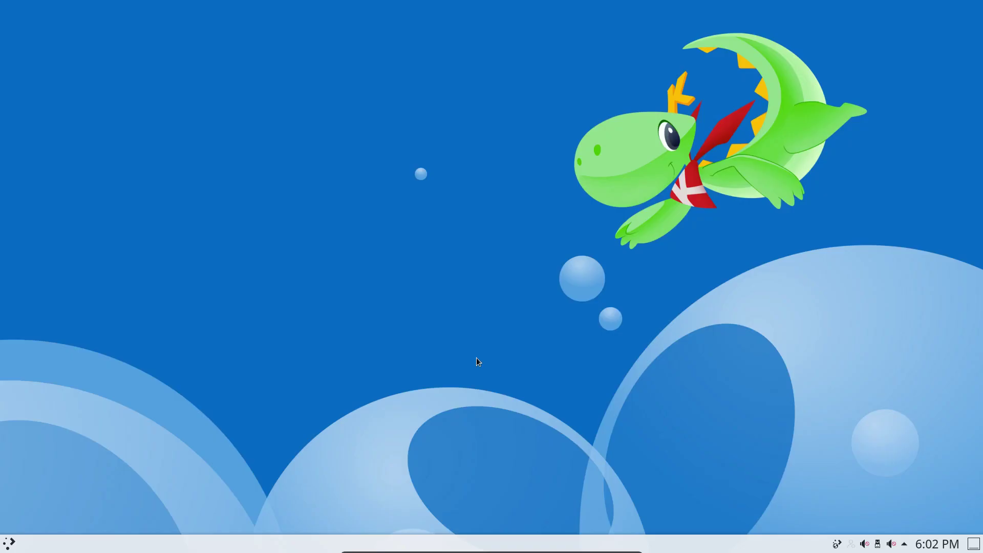
pyautogui.click(9, 545)
pyautogui.click(10, 543)
# Step: Search Add Widgets for 'menu' and show the Get New Widgets options
pyautogui.rightClick(12, 543)
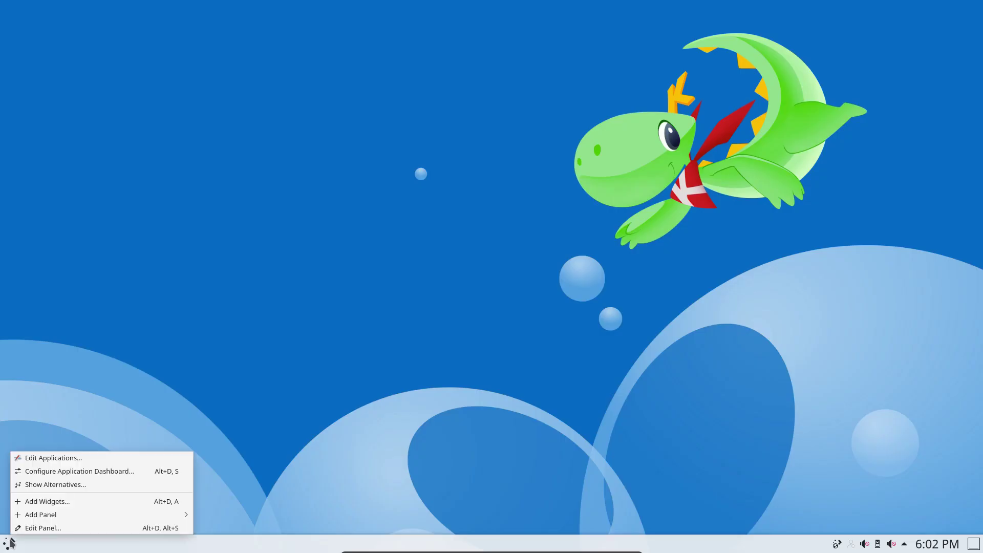
pyautogui.click(68, 501)
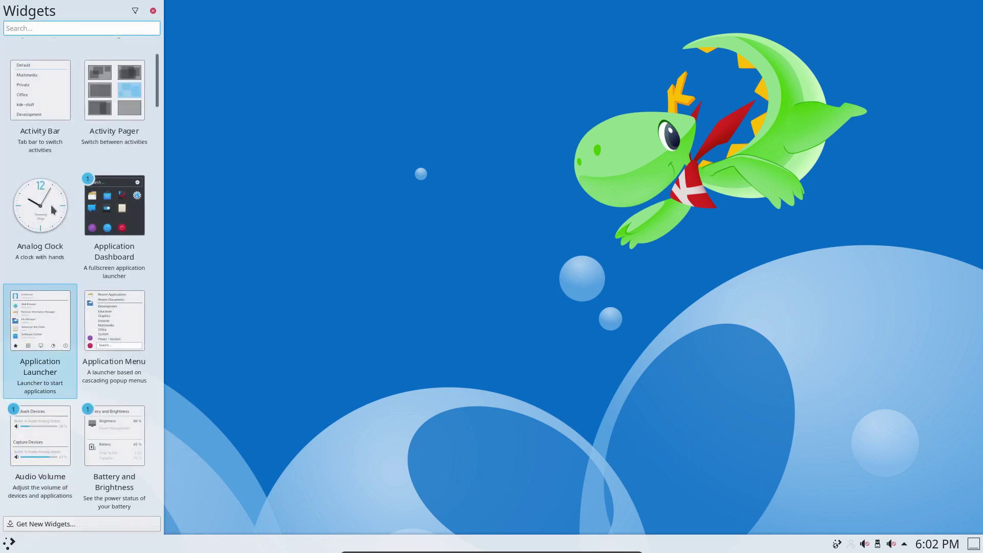
pyautogui.write('menu')
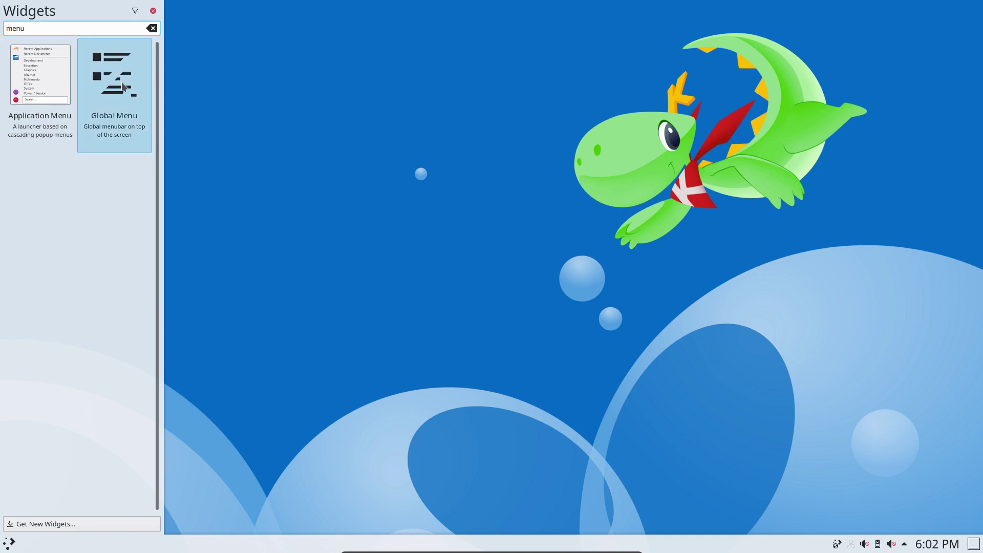
pyautogui.click(51, 524)
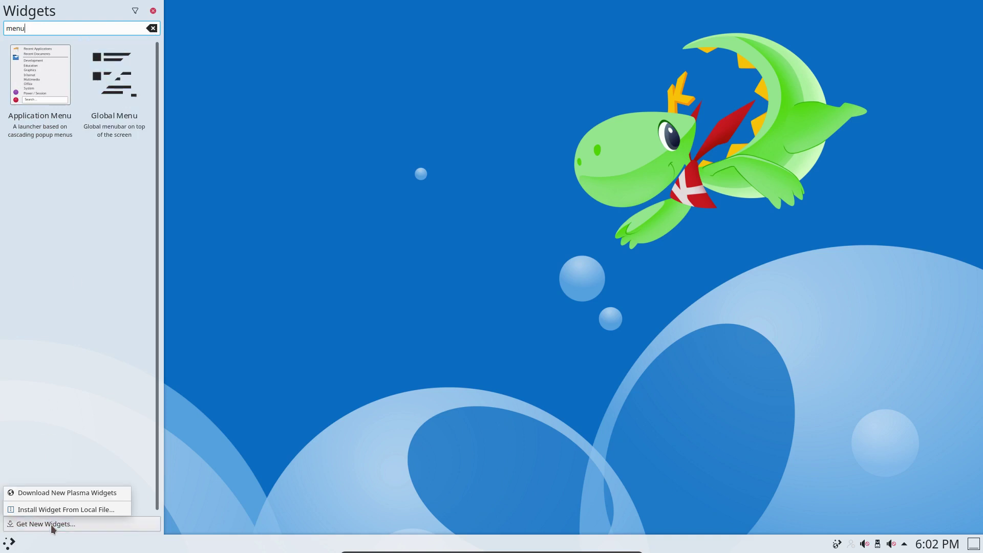
# Step: Find Simple Menu via a 'menu' search, install simplemenu-1.0.11.plasmoid, and close the installer
pyautogui.click(67, 496)
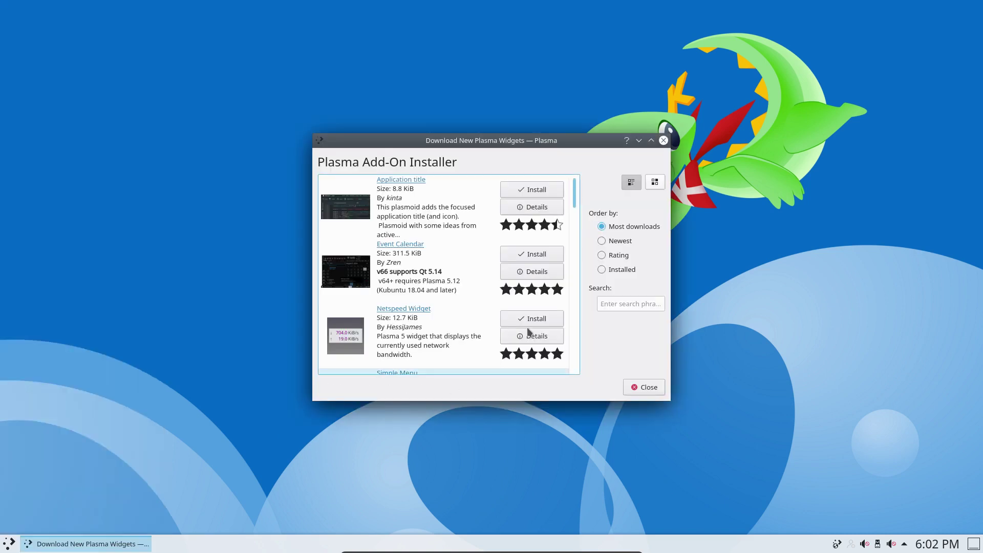
pyautogui.click(614, 304)
pyautogui.write('menu')
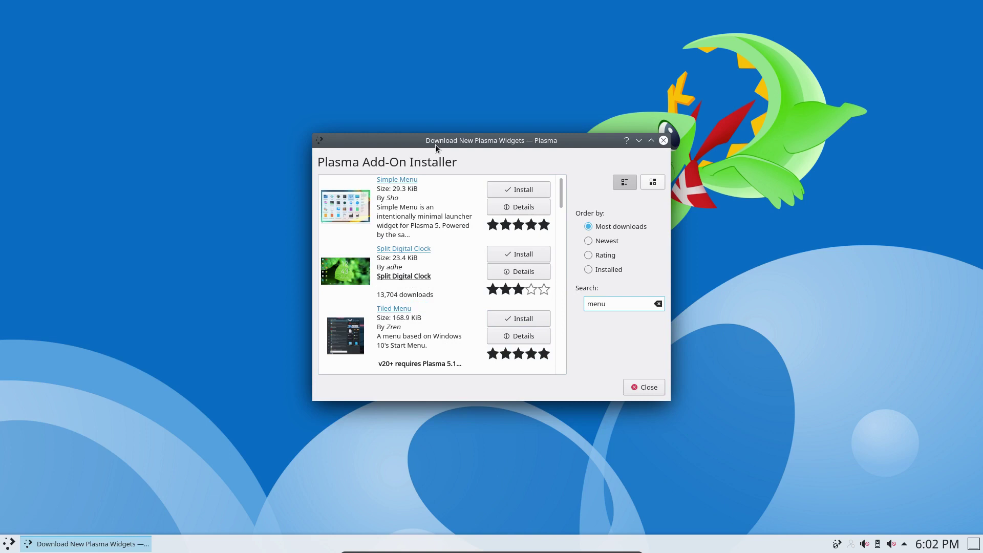
pyautogui.moveTo(436, 144); pyautogui.dragTo(319, 67)
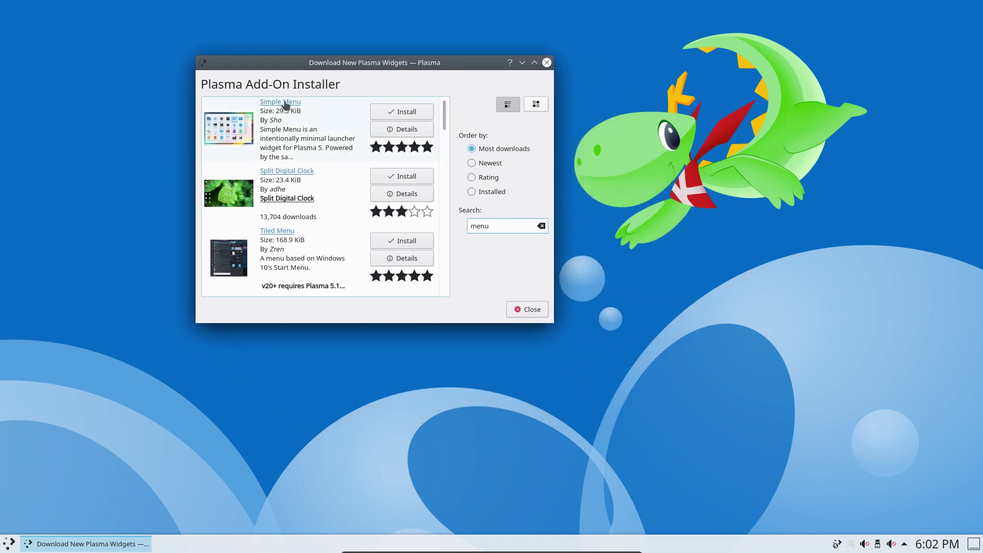
pyautogui.click(390, 113)
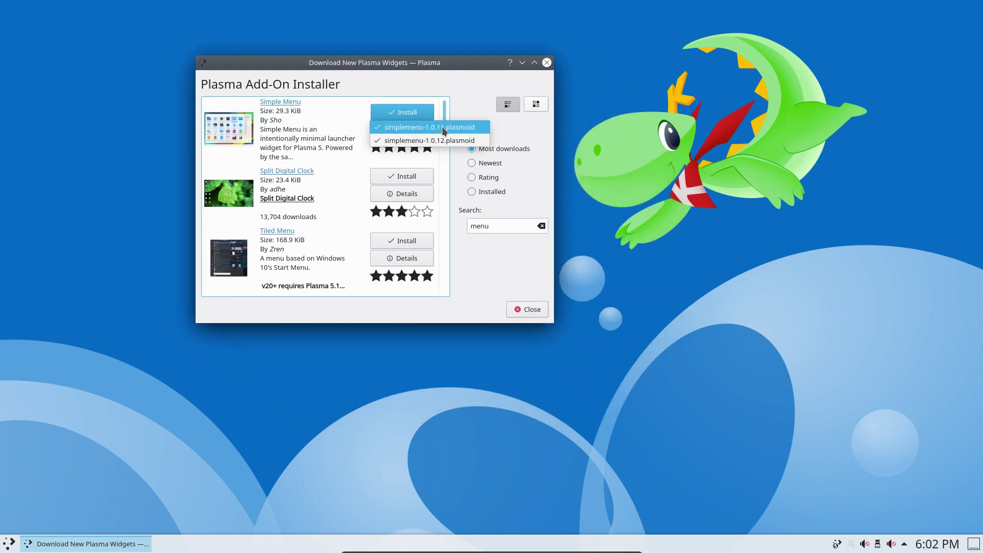
pyautogui.click(441, 127)
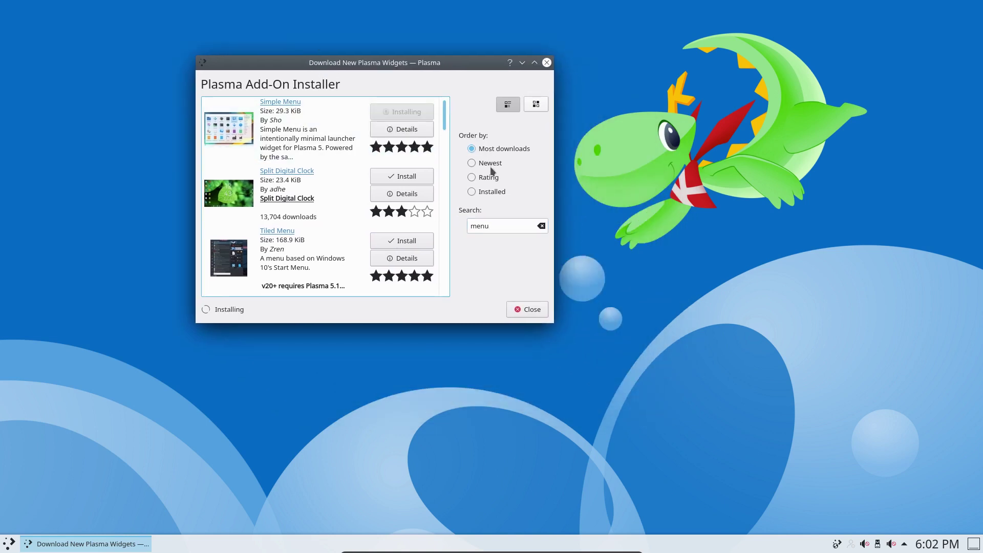
pyautogui.click(525, 310)
# Step: Swap the panel launcher for Simple Menu, then open and close it
pyautogui.rightClick(11, 548)
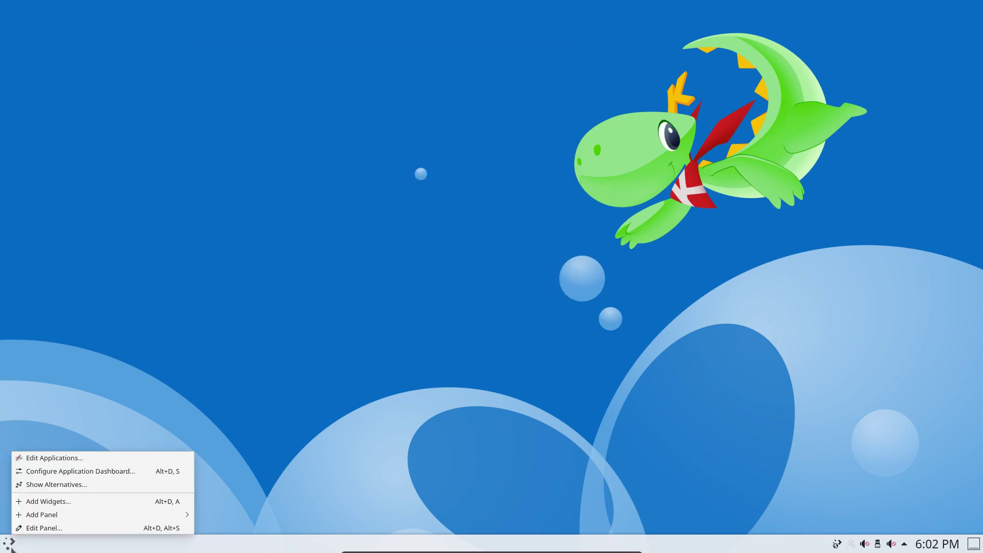
pyautogui.click(66, 486)
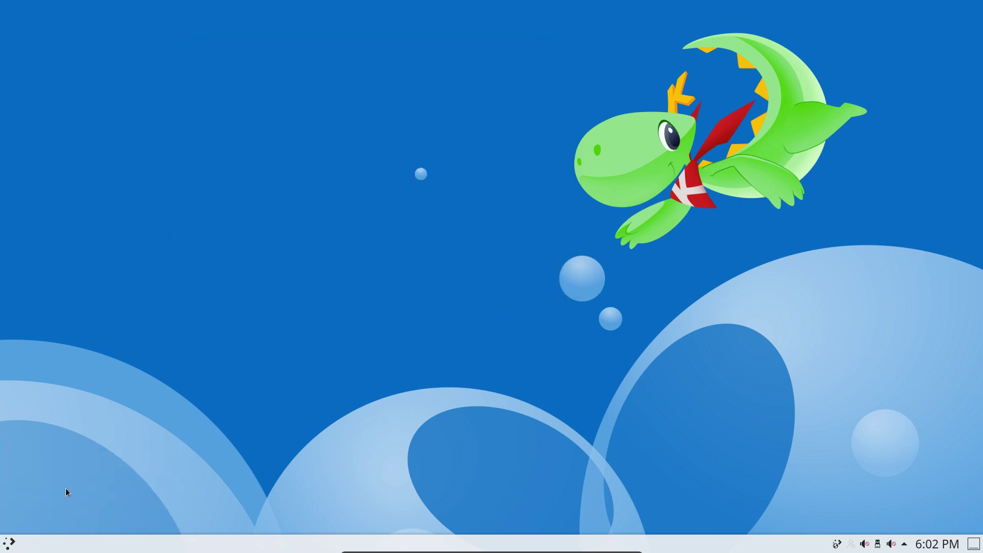
pyautogui.click(70, 493)
pyautogui.click(76, 524)
pyautogui.click(5, 547)
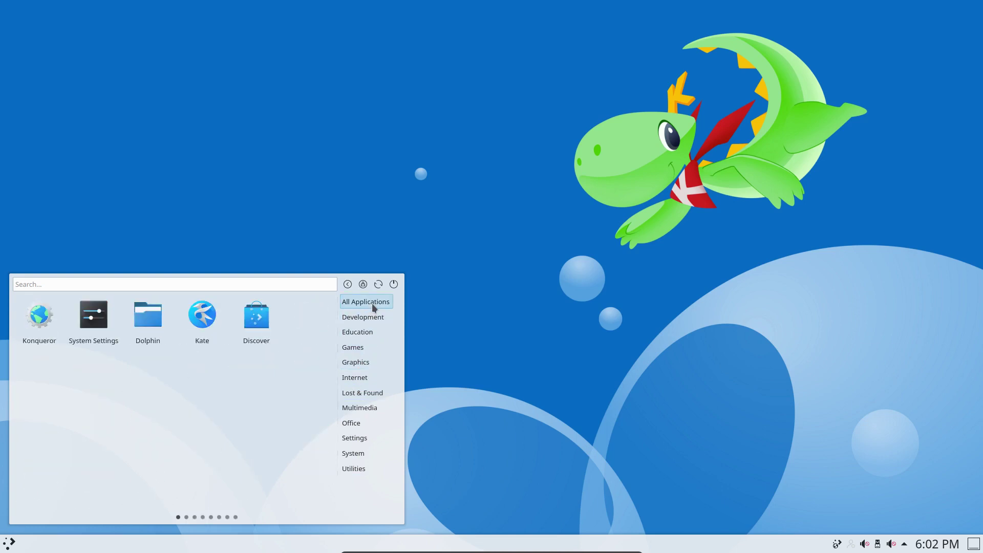
pyautogui.click(261, 195)
# Step: Search widgets for 'menu' and open Download New Plasma Widgets, ready to search
pyautogui.rightClick(5, 542)
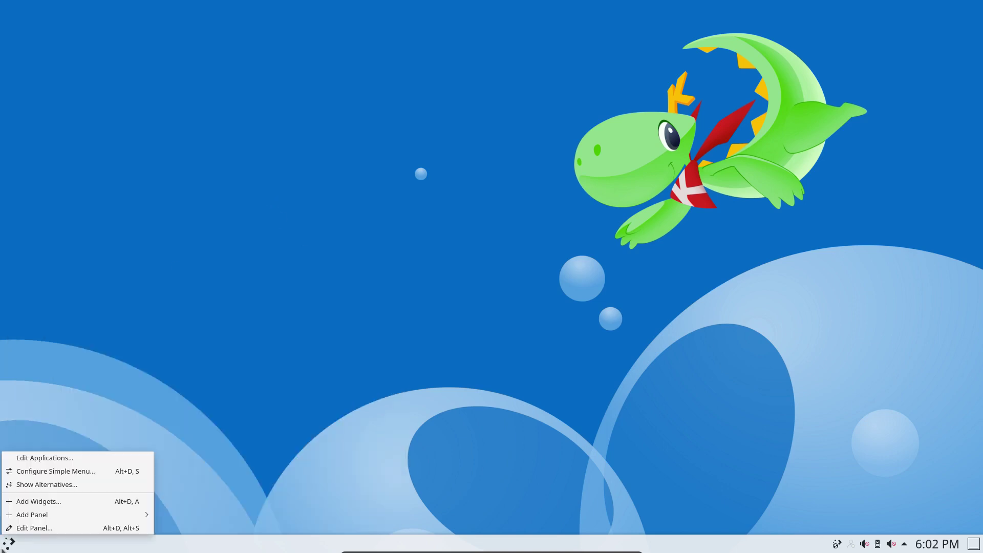
pyautogui.click(49, 500)
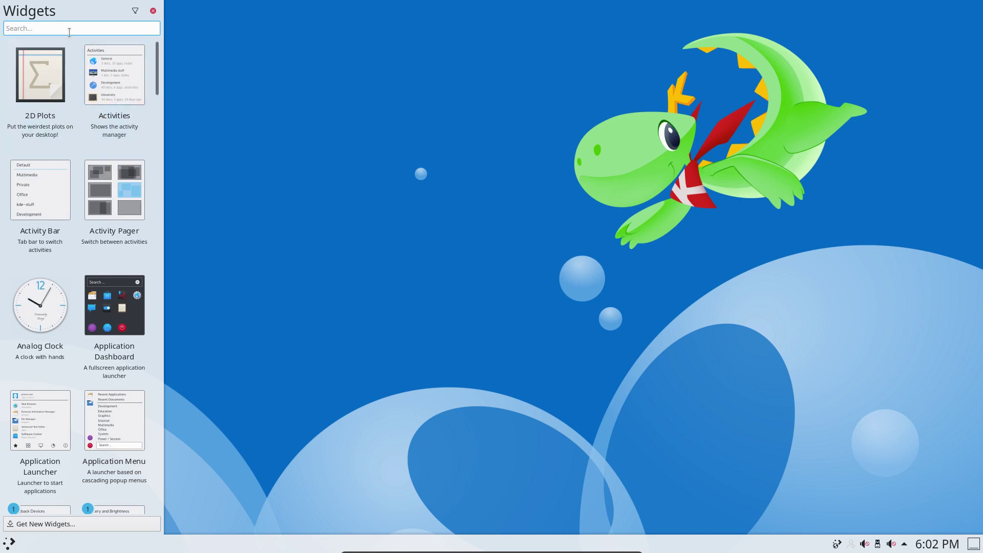
pyautogui.write('menu')
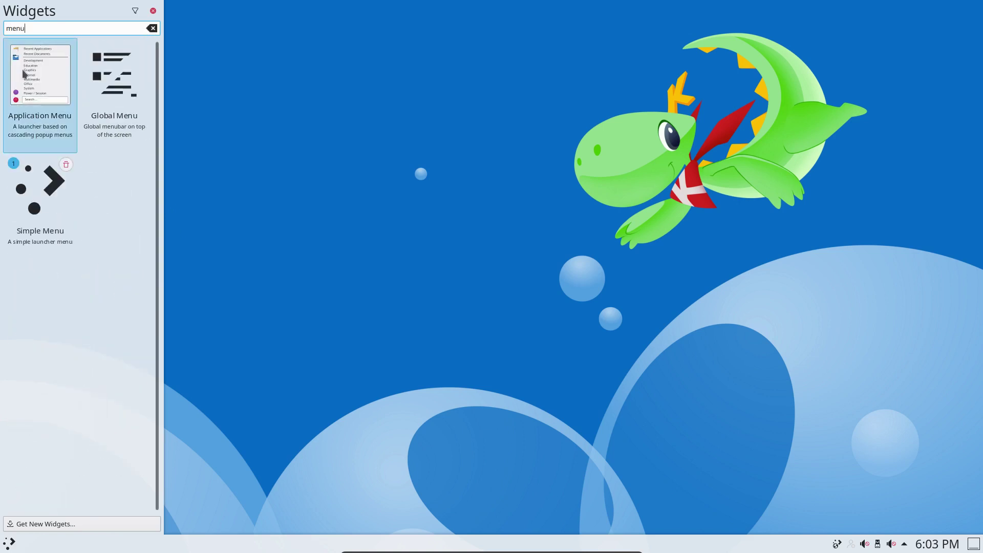
pyautogui.click(69, 524)
pyautogui.click(83, 496)
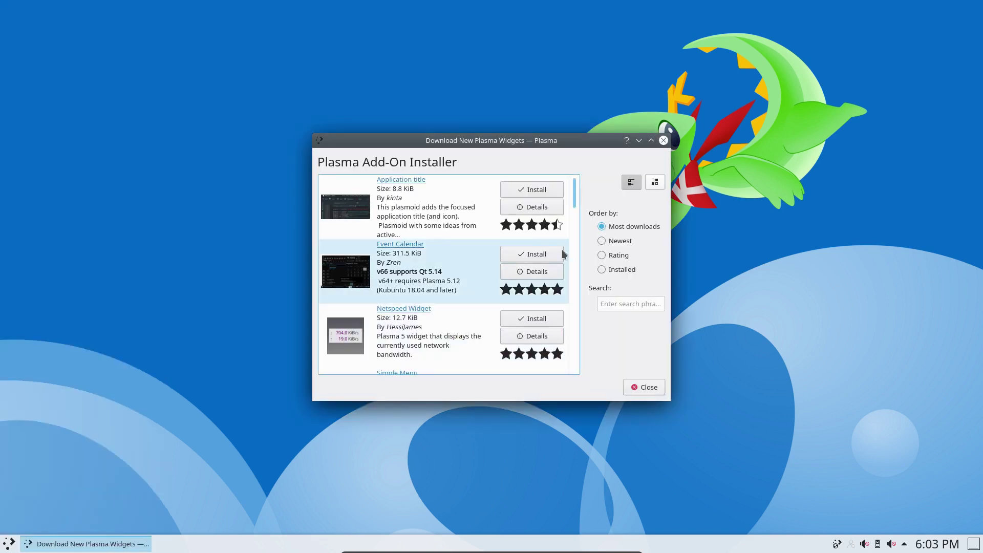
pyautogui.click(615, 302)
# Step: Search add-ons for 'menu', preview Tiled Menu's screenshots, then return to the results
pyautogui.write('menu')
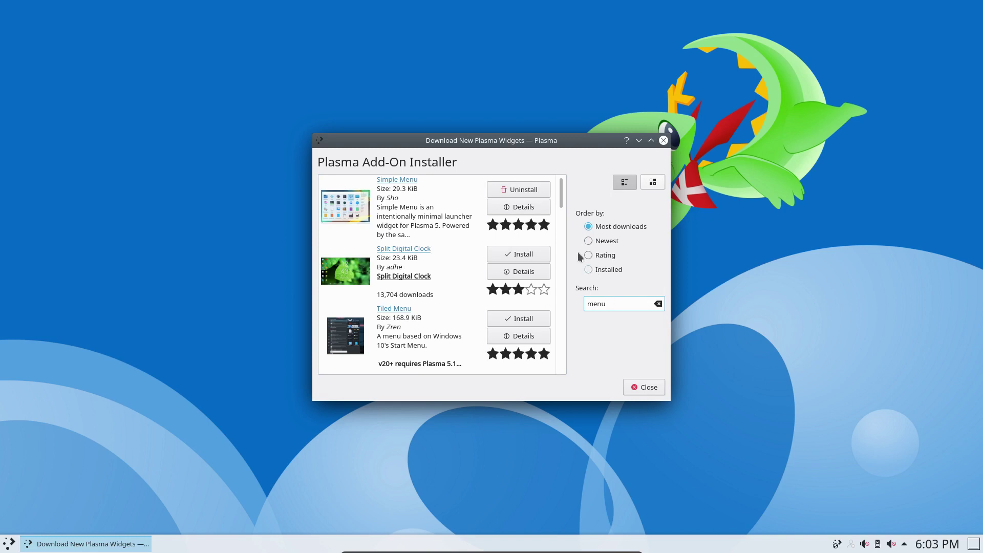
pyautogui.scroll(-1, 434, 260)
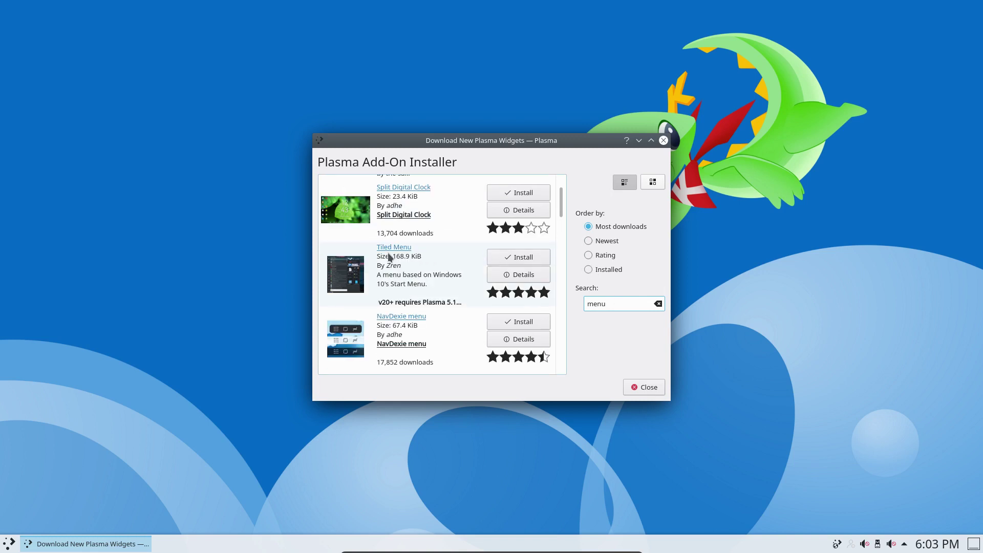
pyautogui.click(522, 275)
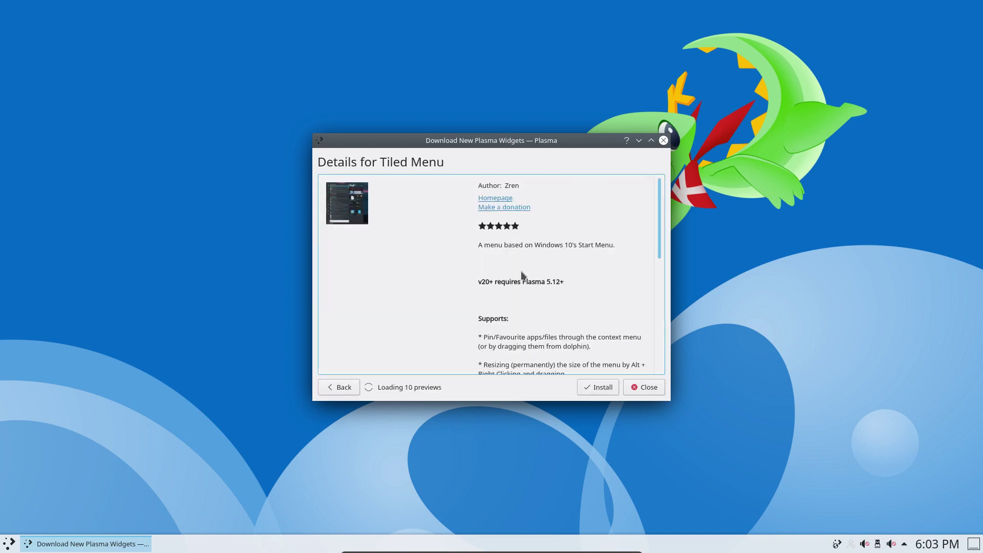
pyautogui.click(439, 210)
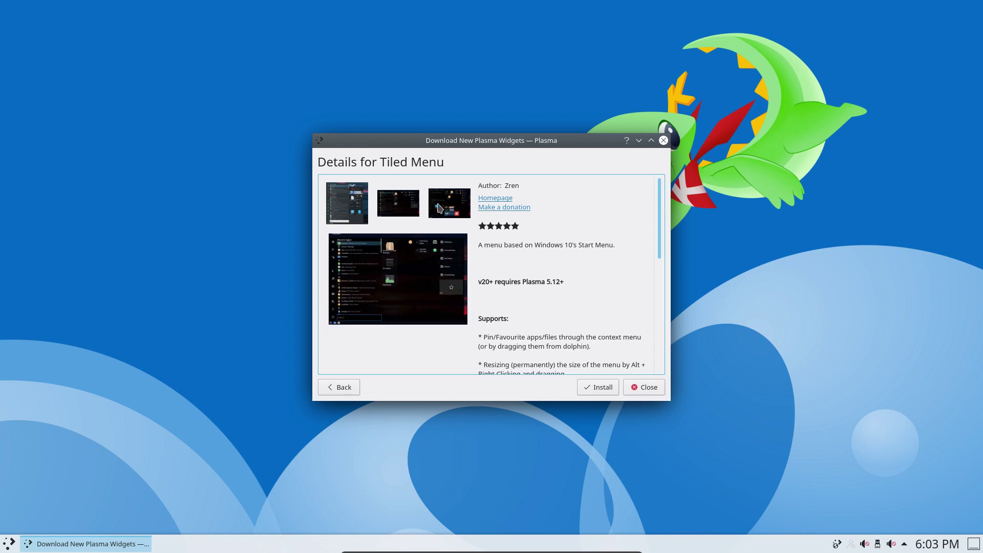
pyautogui.click(352, 211)
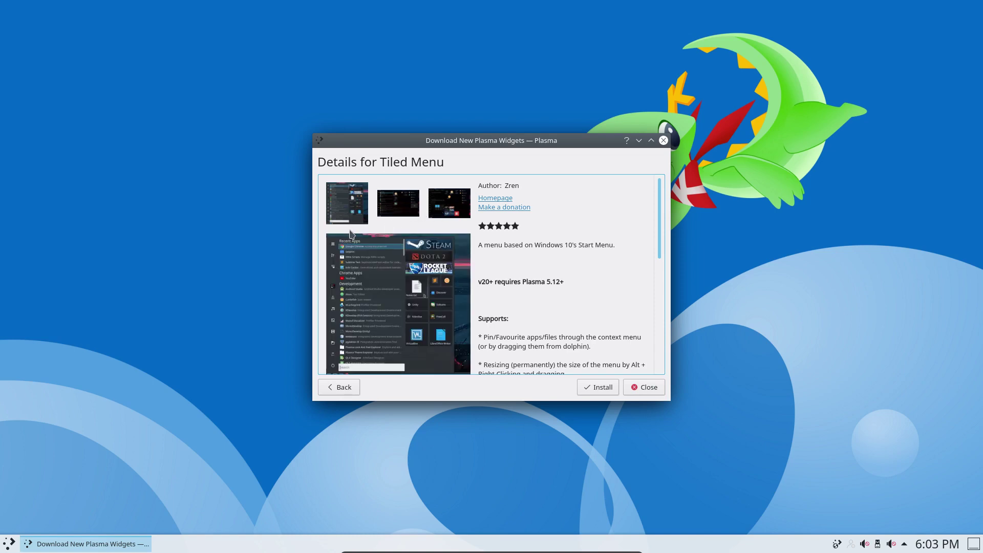
pyautogui.click(338, 387)
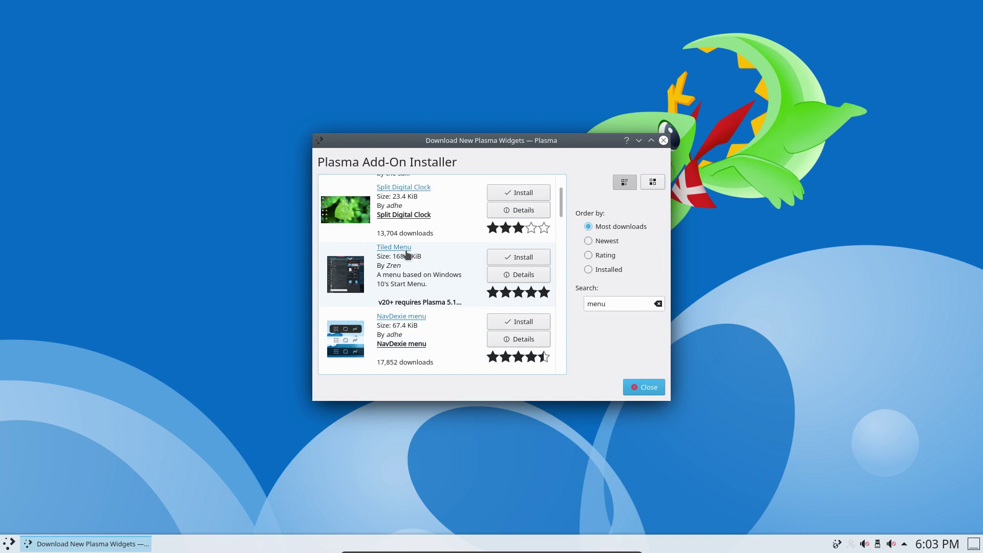
pyautogui.scroll(-3, 406, 255)
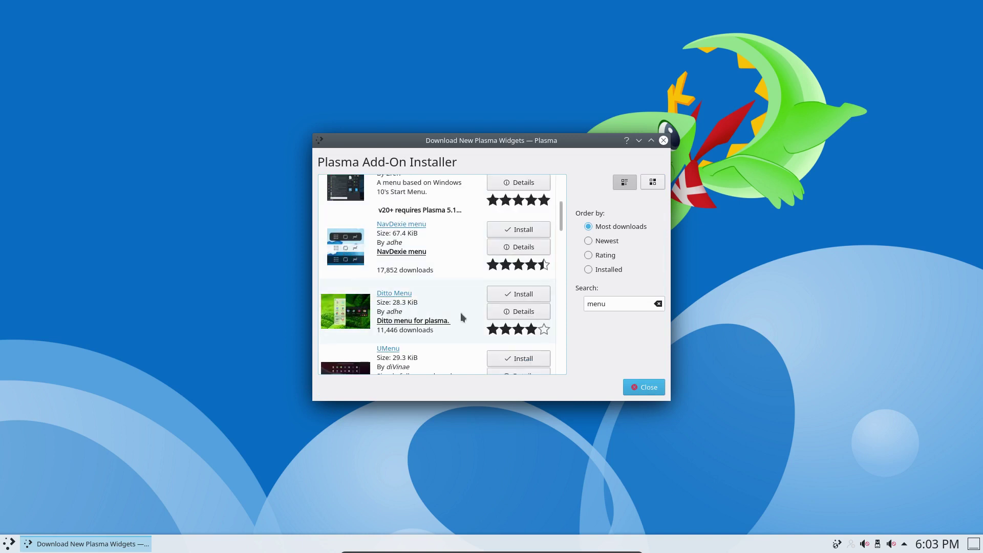
# Step: Review Ditto Menu's details and screenshots, then install it
pyautogui.click(511, 313)
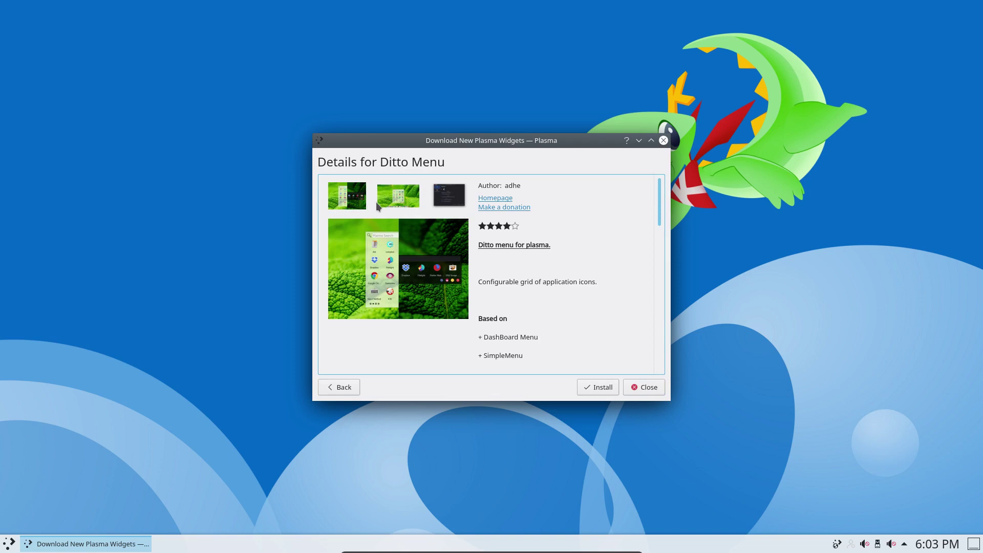
pyautogui.click(395, 203)
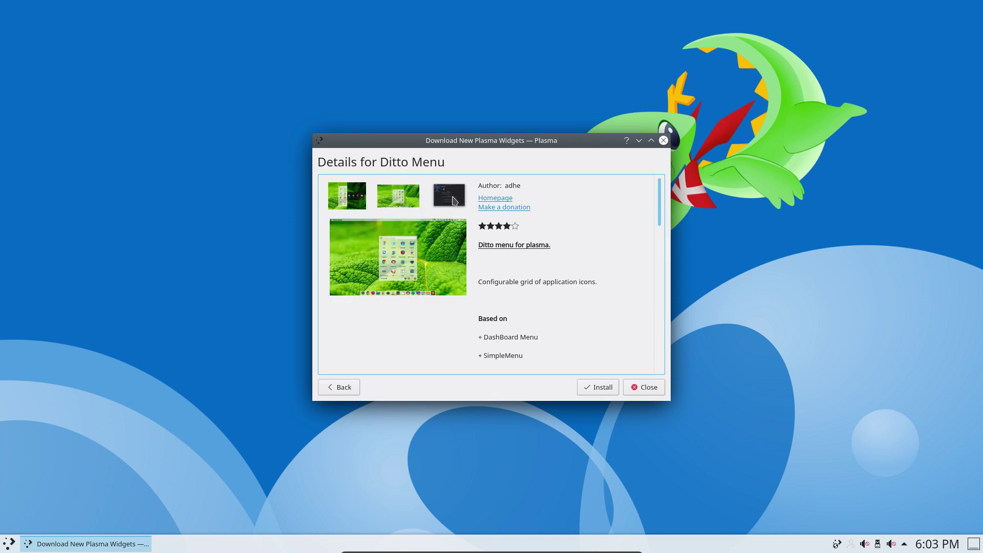
pyautogui.click(454, 200)
pyautogui.click(407, 199)
pyautogui.click(341, 201)
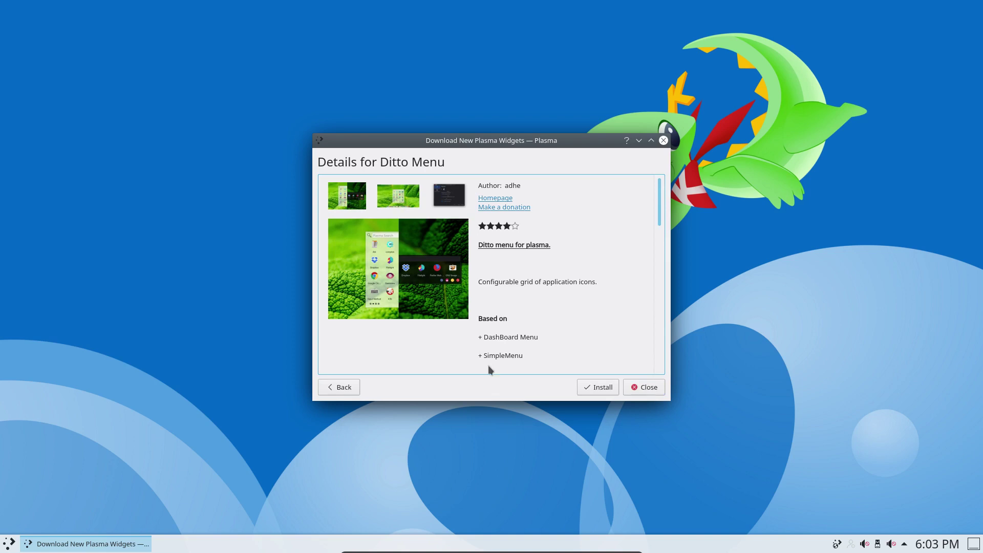
pyautogui.click(599, 390)
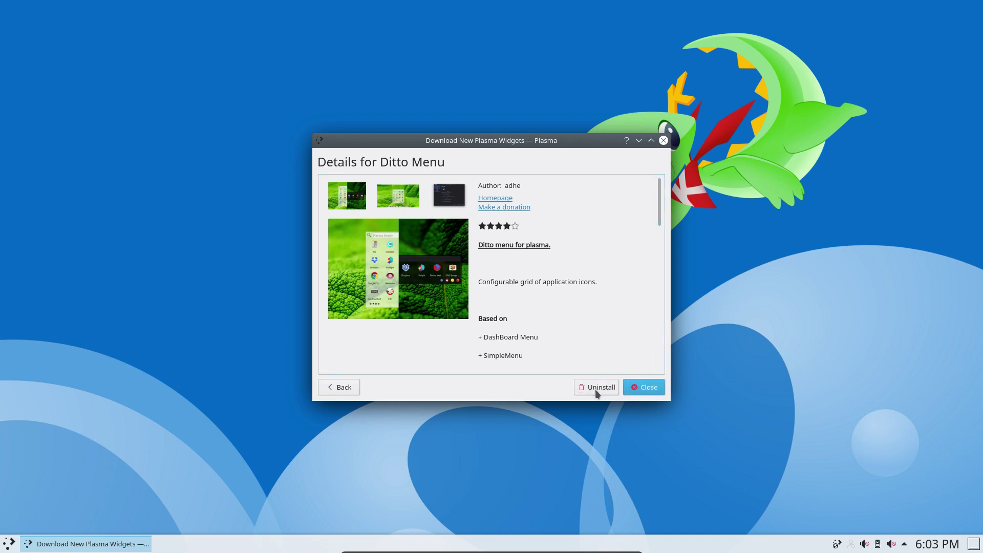
# Step: Switch the panel launcher from Simple Menu to Ditto Menu, open it, and move the installer top-left
pyautogui.click(4, 547)
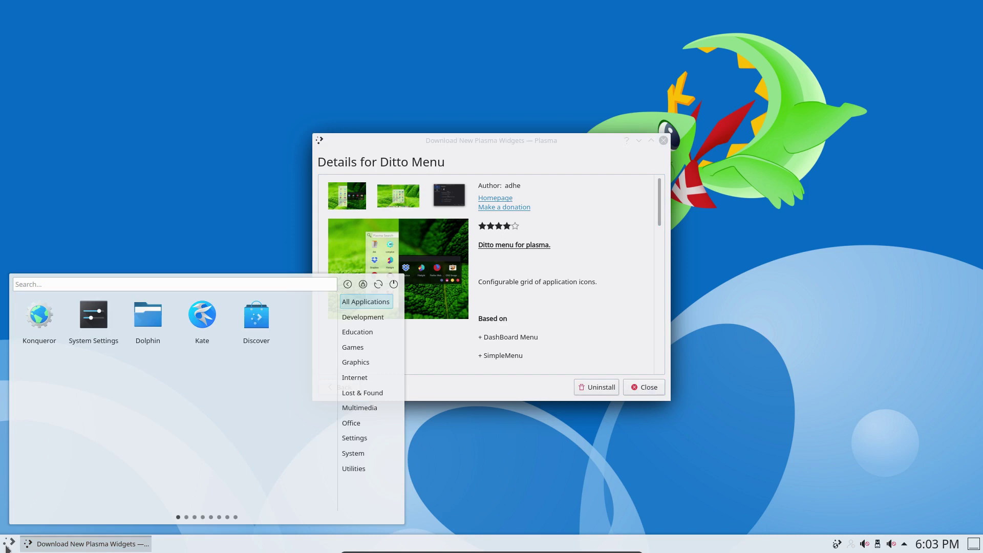
pyautogui.click(5, 548)
pyautogui.click(6, 548)
pyautogui.rightClick(8, 548)
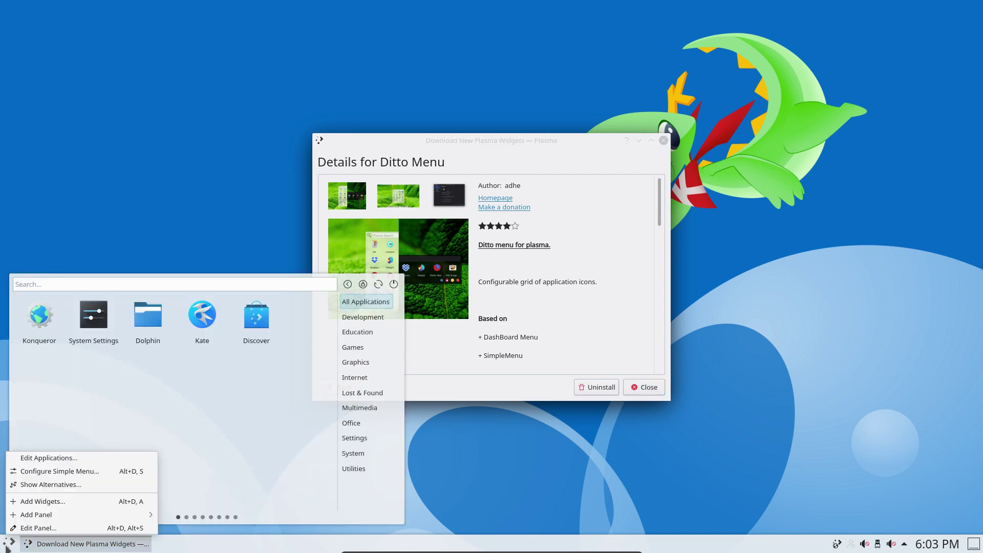
pyautogui.click(49, 485)
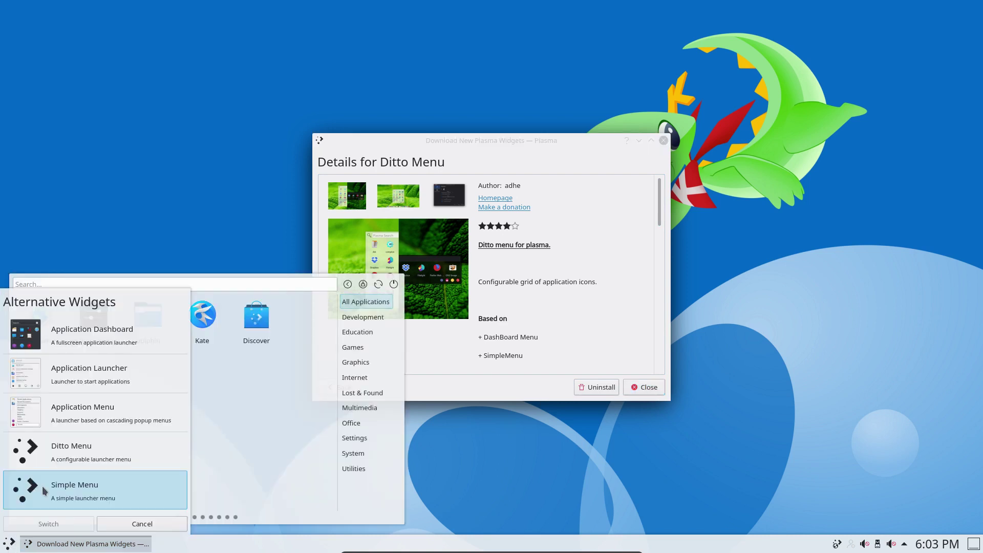
pyautogui.click(74, 454)
pyautogui.click(54, 528)
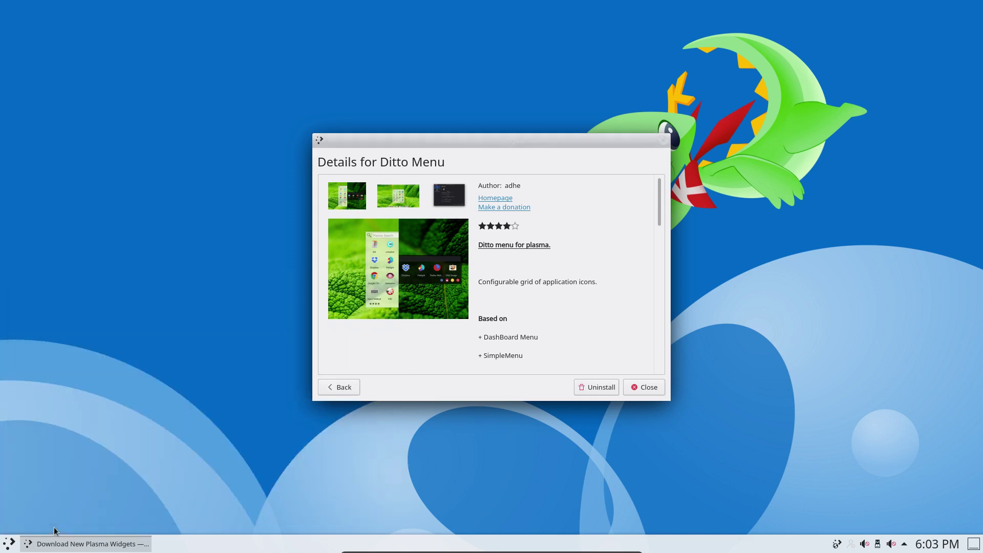
pyautogui.click(15, 545)
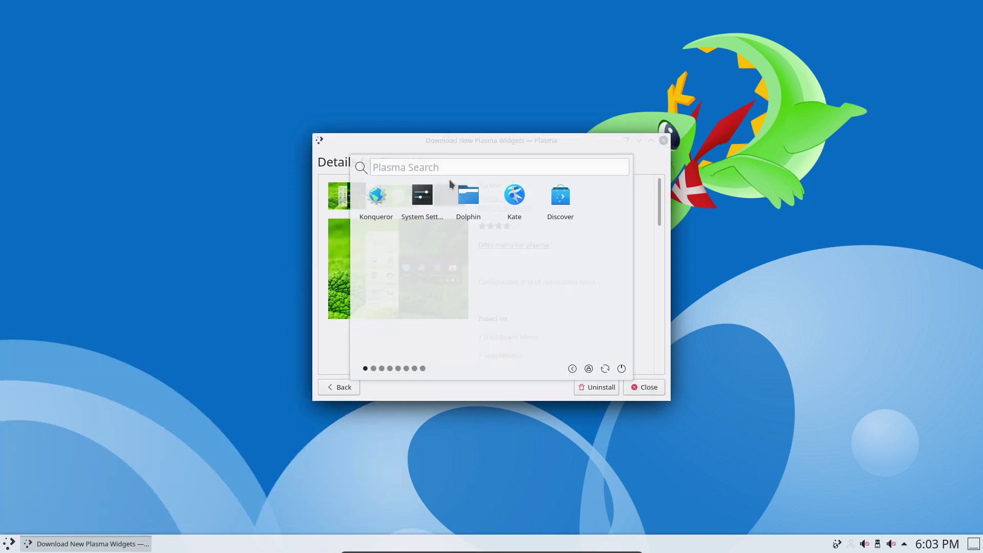
pyautogui.moveTo(492, 147); pyautogui.dragTo(166, 14)
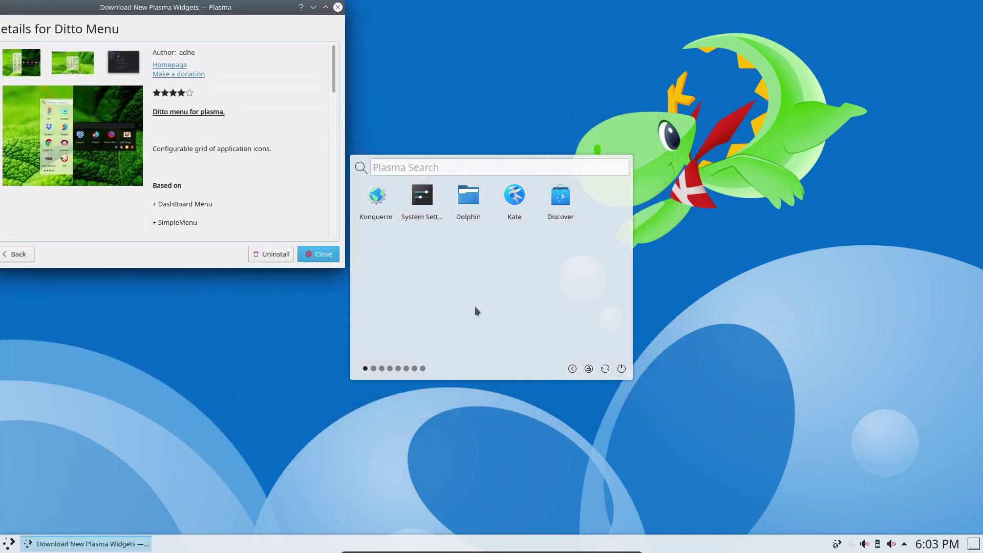
# Step: Page through the Ditto Menu application pages to the last one, search 'fire', then close the launcher
pyautogui.click(373, 369)
pyautogui.click(398, 368)
pyautogui.click(406, 368)
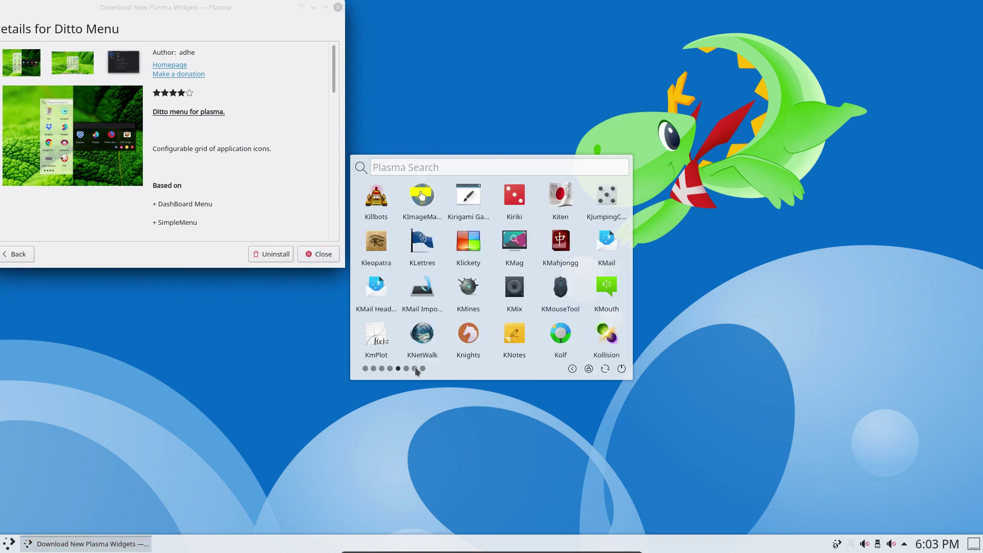
pyautogui.click(414, 368)
pyautogui.click(423, 368)
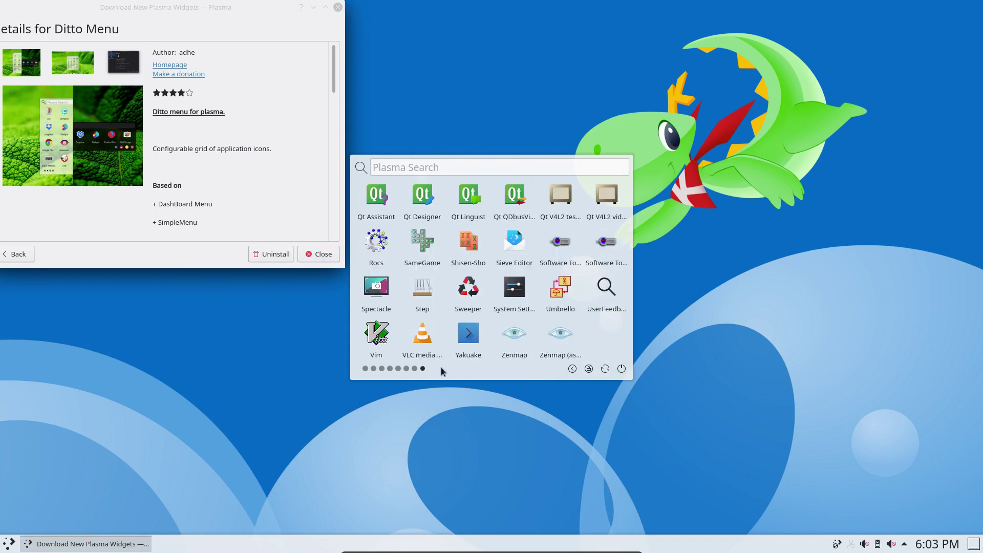
pyautogui.click(421, 167)
pyautogui.write('fire')
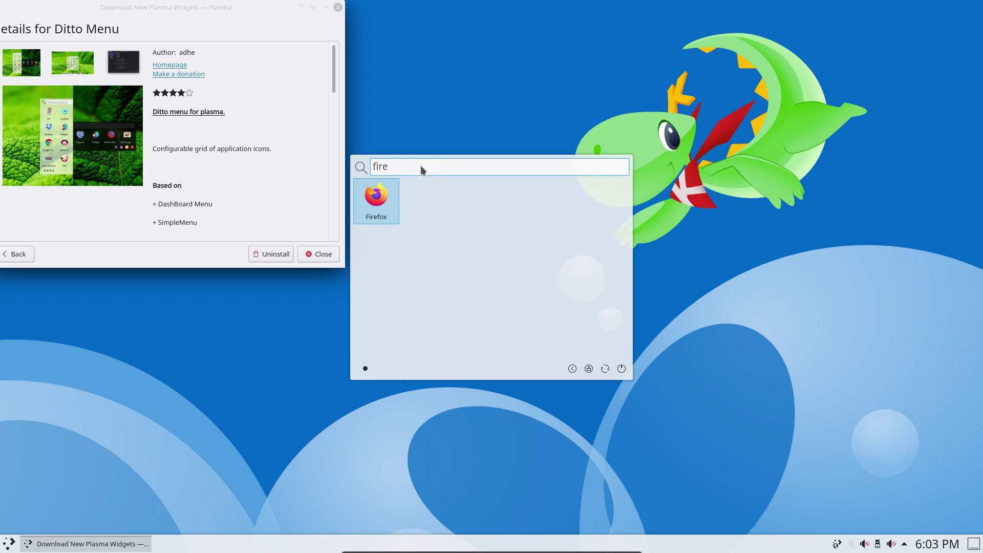
pyautogui.click(431, 83)
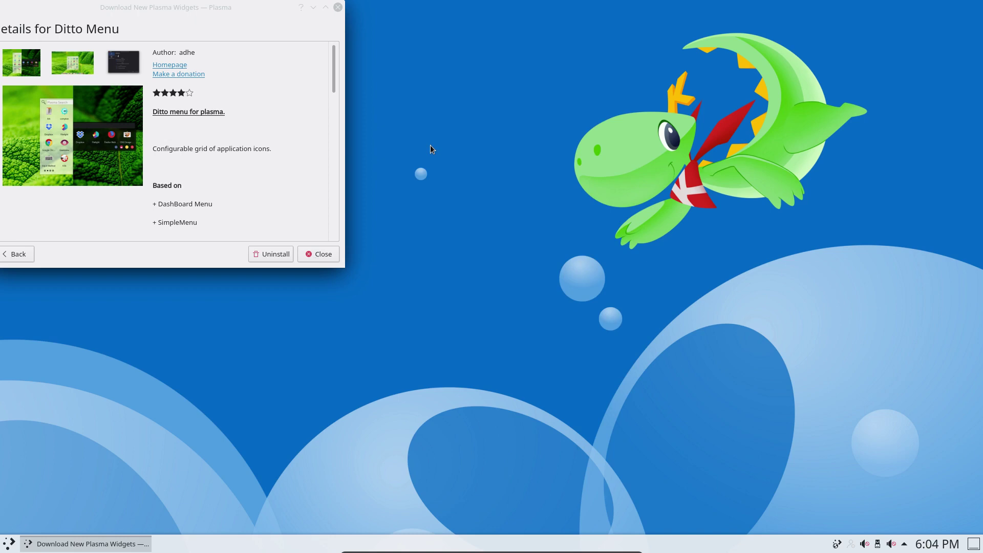
# Step: Toggle the Ditto Menu grid open and closed several times with Meta and Escape
pyautogui.press('super')
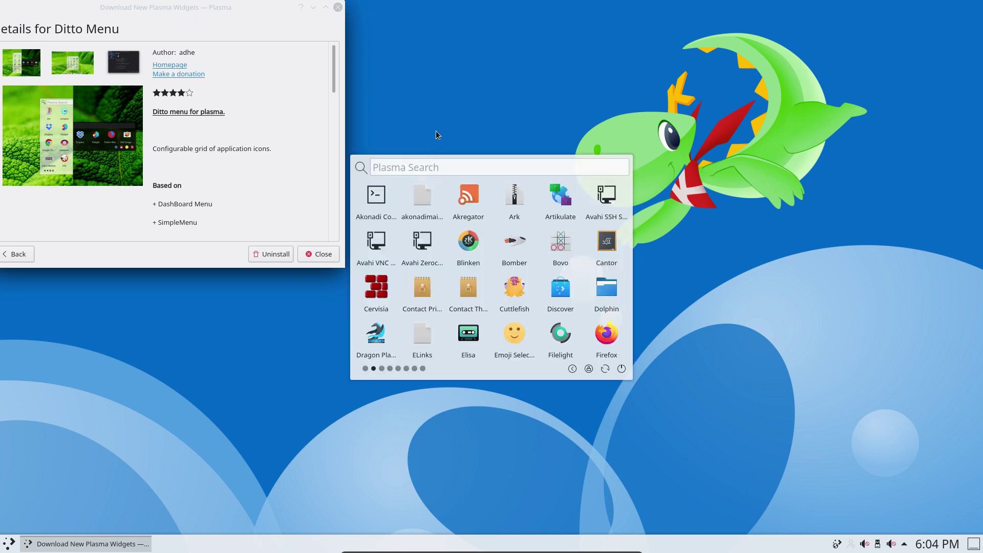
pyautogui.press('Escape')
pyautogui.press('super')
pyautogui.press('Escape')
pyautogui.press('super')
pyautogui.press('Escape')
pyautogui.press('super')
pyautogui.press('Escape')
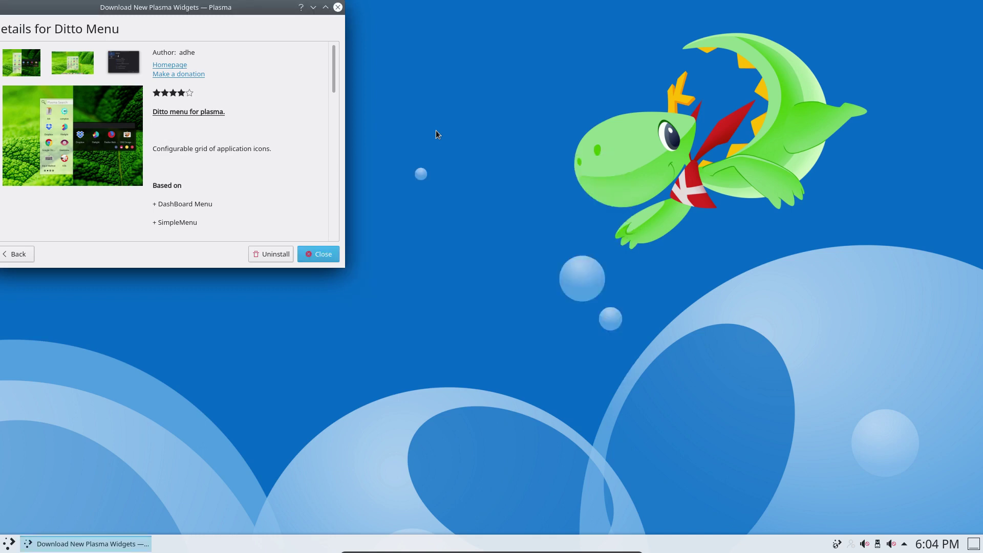
# Step: Search 'fi' in Ditto Menu, clear it, and close the Download New Plasma Widgets window
pyautogui.press('super')
pyautogui.write('fief')
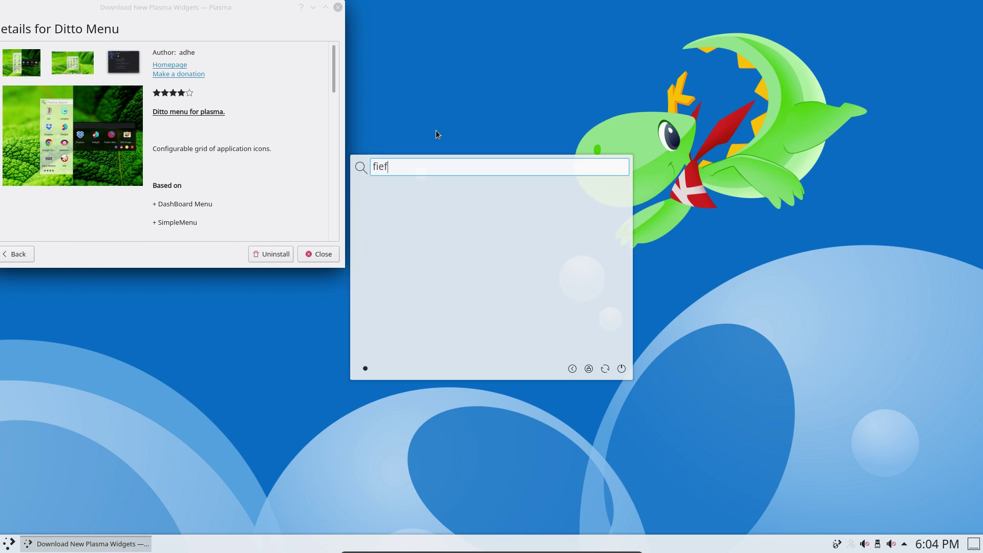
pyautogui.press('BackSpace')
pyautogui.press('BackSpace')
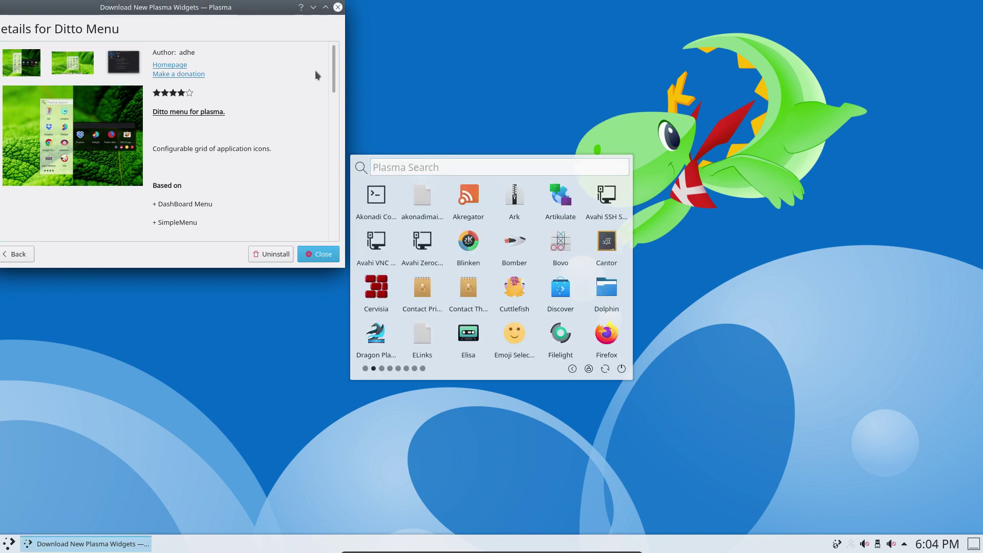
pyautogui.click(338, 7)
# Step: Show the alternative launcher widgets for the Ditto Menu panel launcher
pyautogui.click(419, 233)
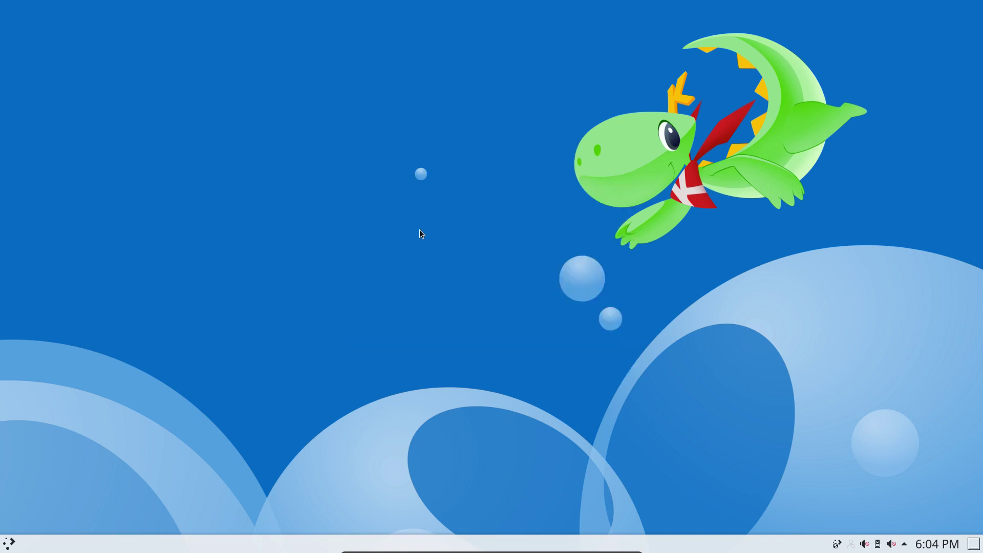
pyautogui.click(9, 543)
pyautogui.rightClick(9, 543)
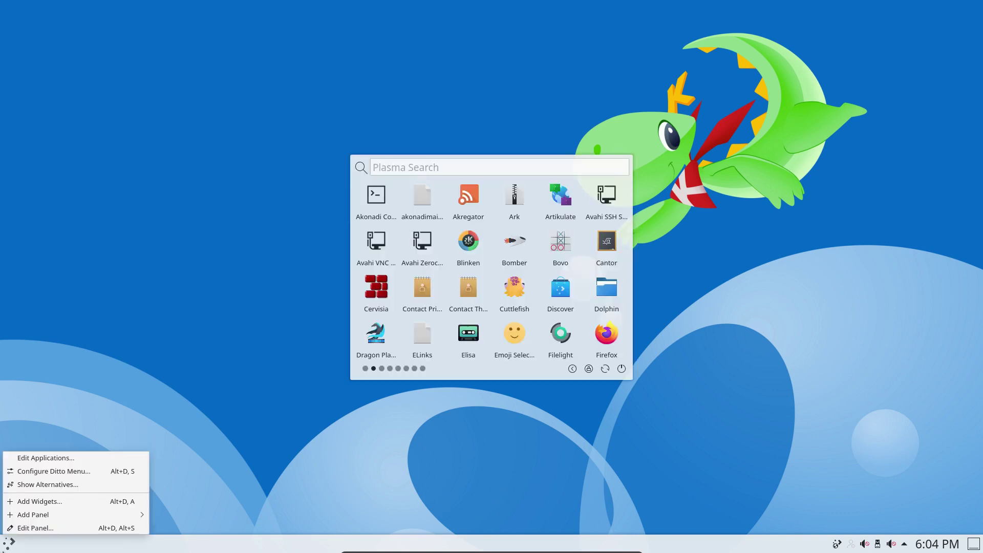
pyautogui.click(73, 484)
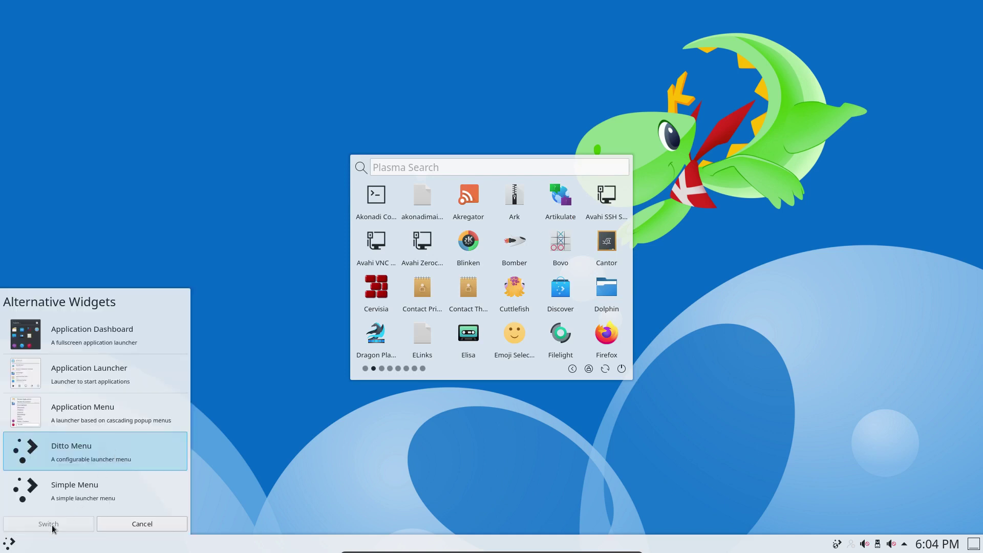
# Step: Open the Plasma Widgets browser from the panel's context menu
pyautogui.click(9, 543)
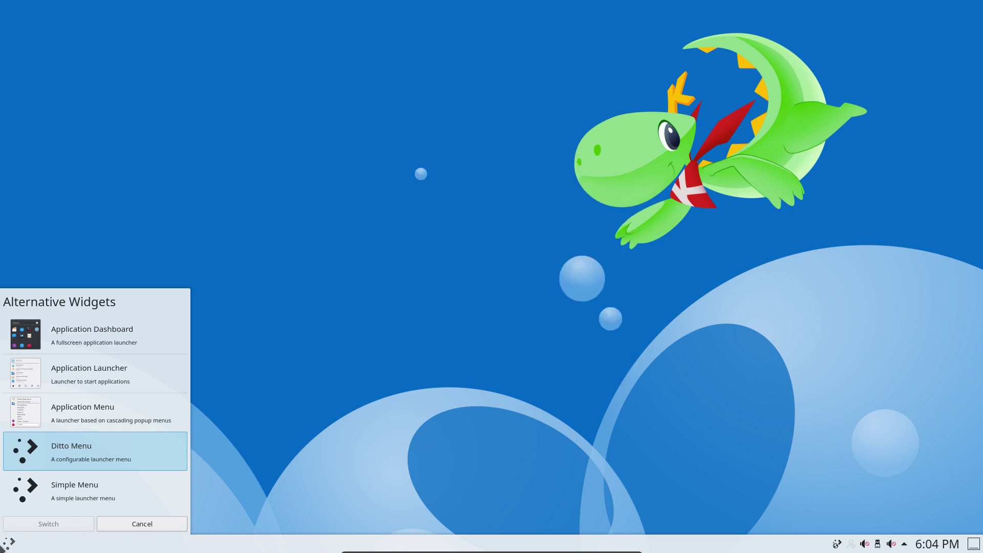
pyautogui.rightClick(9, 543)
pyautogui.click(419, 276)
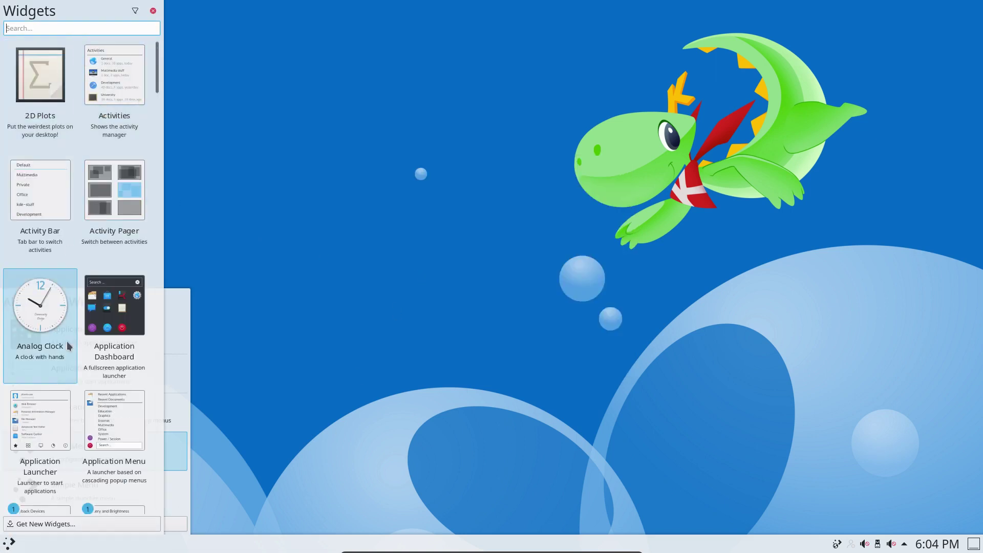
# Step: Open Download New Plasma Widgets from Get New Widgets and search the add-ons for 'menu'
pyautogui.scroll(-3, 63, 484)
pyautogui.click(50, 524)
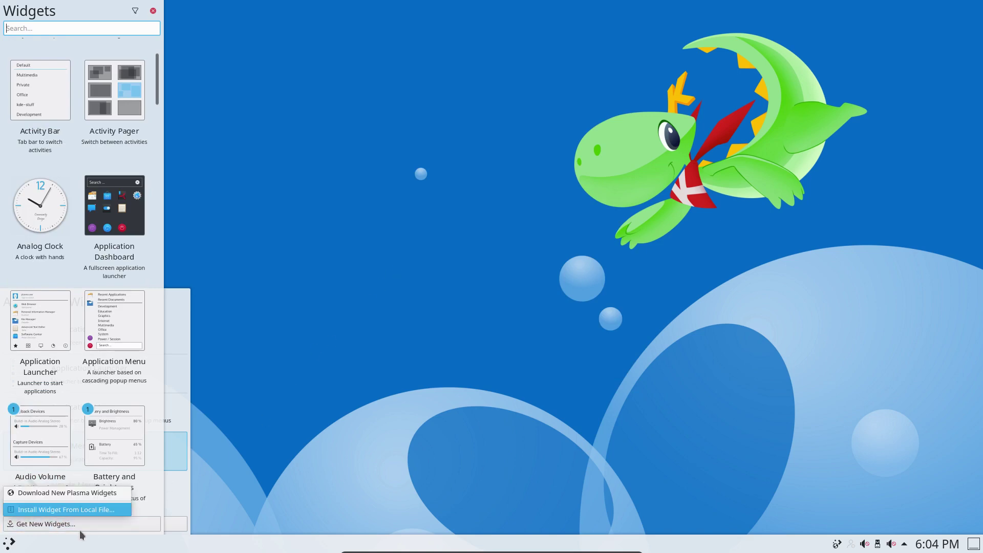
pyautogui.click(69, 492)
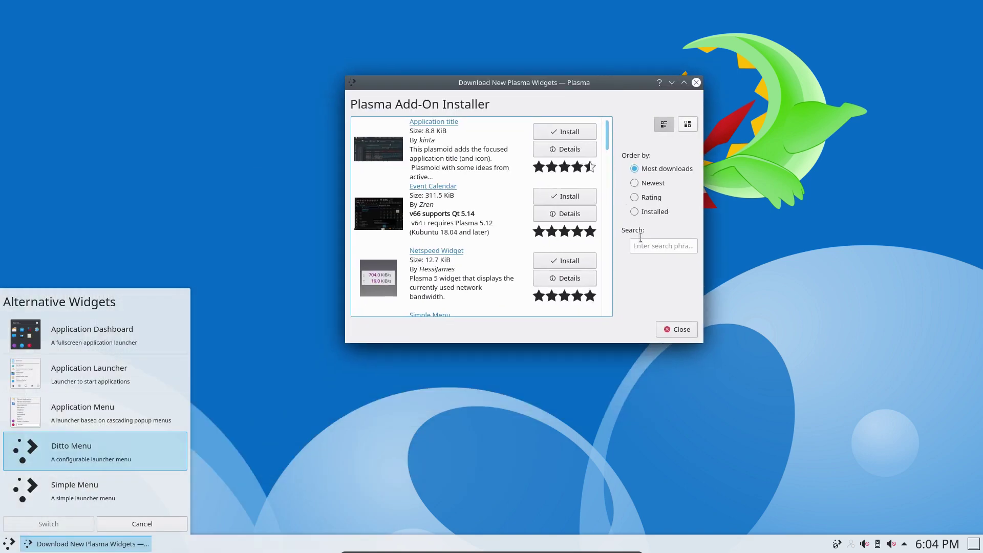
pyautogui.click(642, 245)
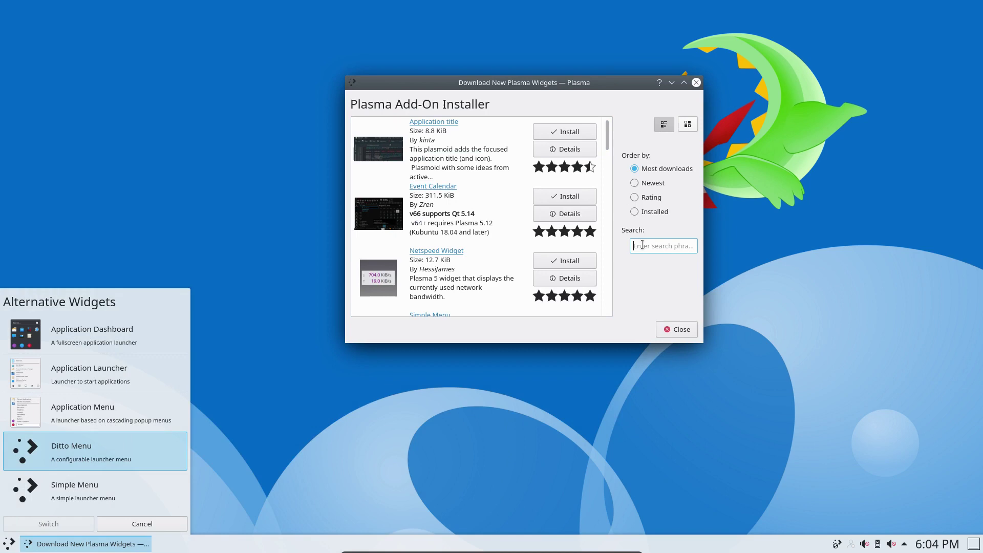
pyautogui.write('menu')
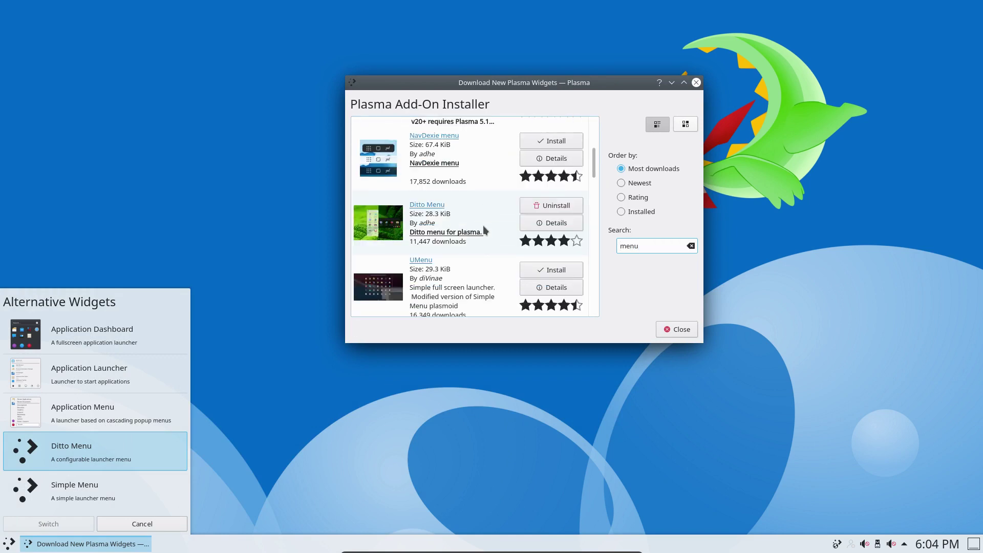
pyautogui.scroll(-2, 483, 226)
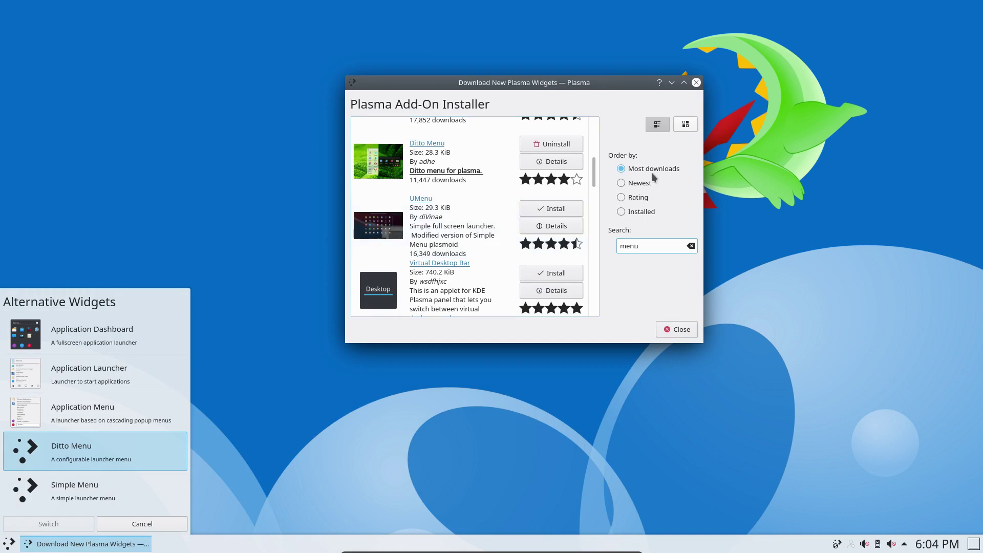
# Step: Sort the 'menu' add-on results by Rating and scroll through the list
pyautogui.click(640, 183)
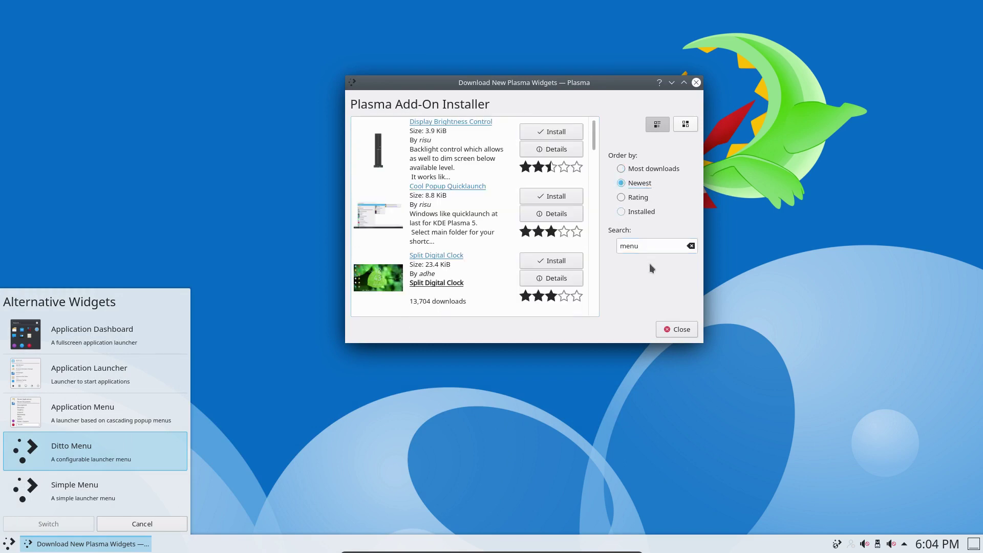
pyautogui.click(638, 201)
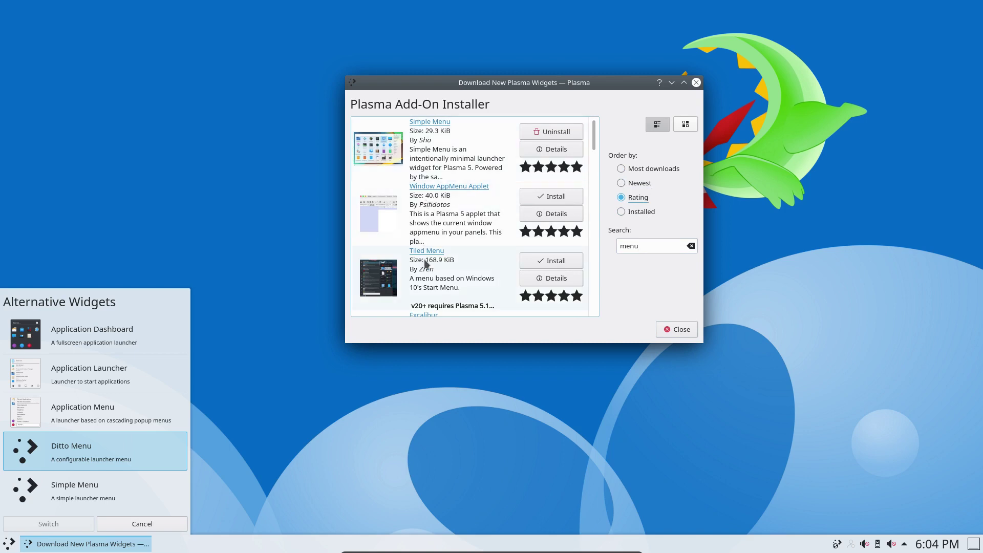
pyautogui.scroll(-3, 426, 264)
pyautogui.scroll(1, 427, 264)
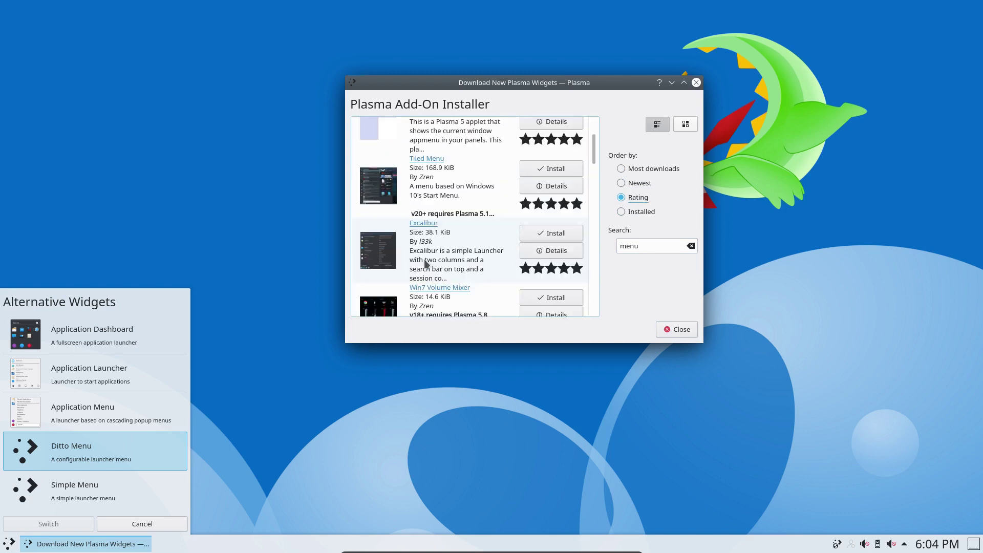
pyautogui.scroll(-2, 426, 264)
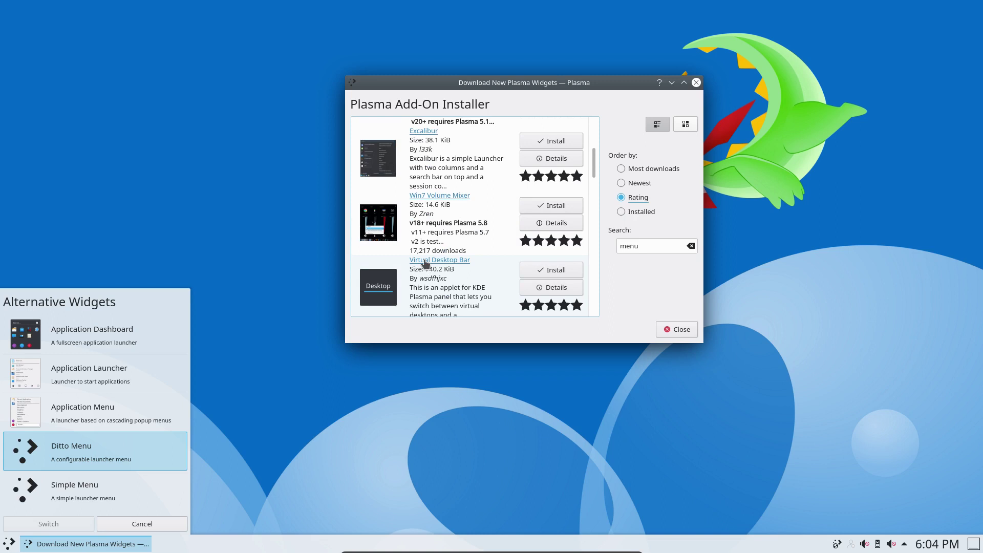
pyautogui.scroll(-2, 416, 235)
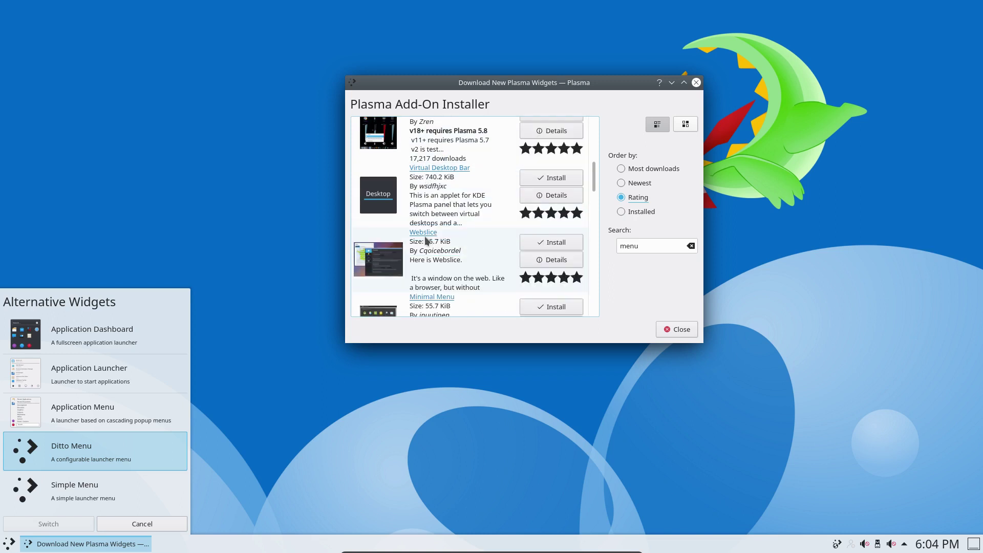
pyautogui.scroll(-2, 429, 272)
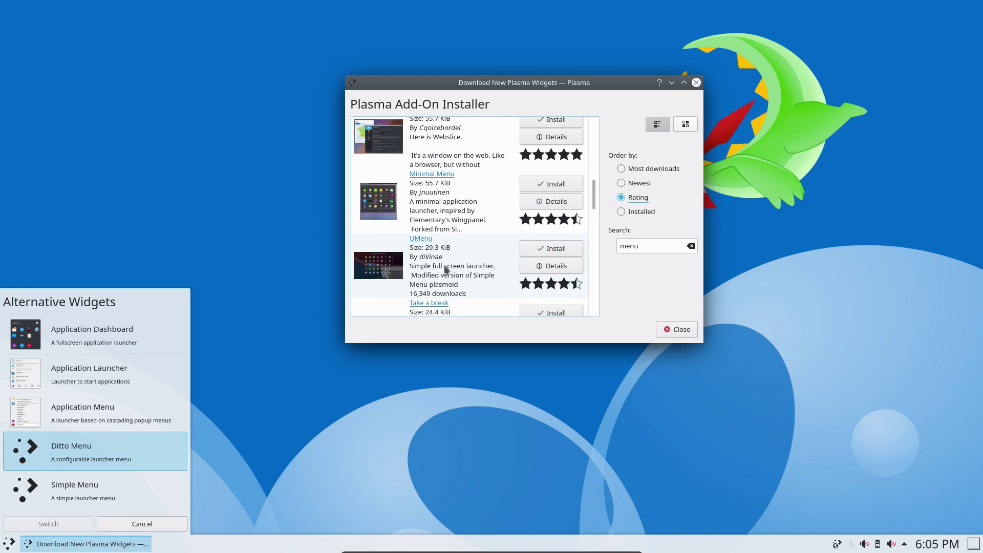
# Step: View UMenu's details page, return to the list, and scroll further down the results
pyautogui.click(550, 269)
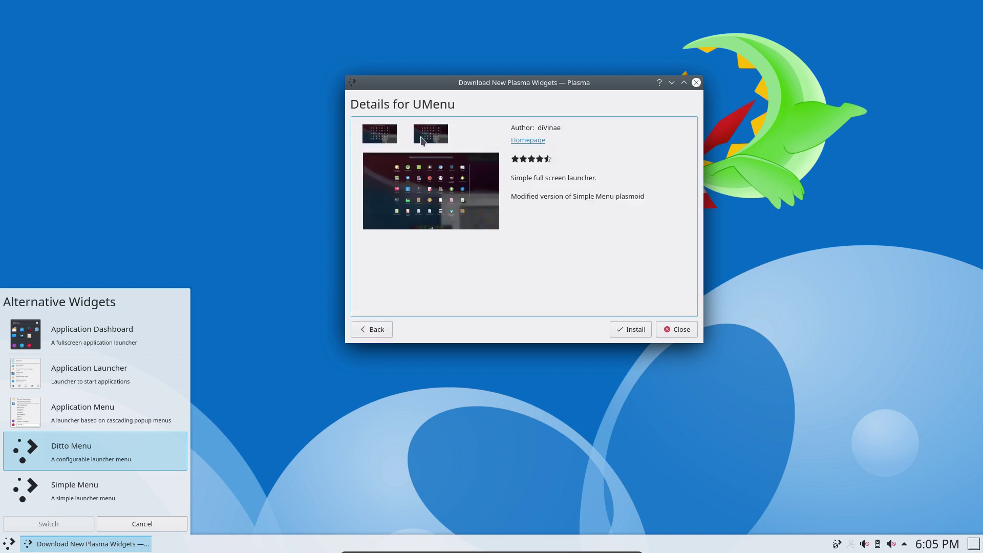
pyautogui.click(376, 330)
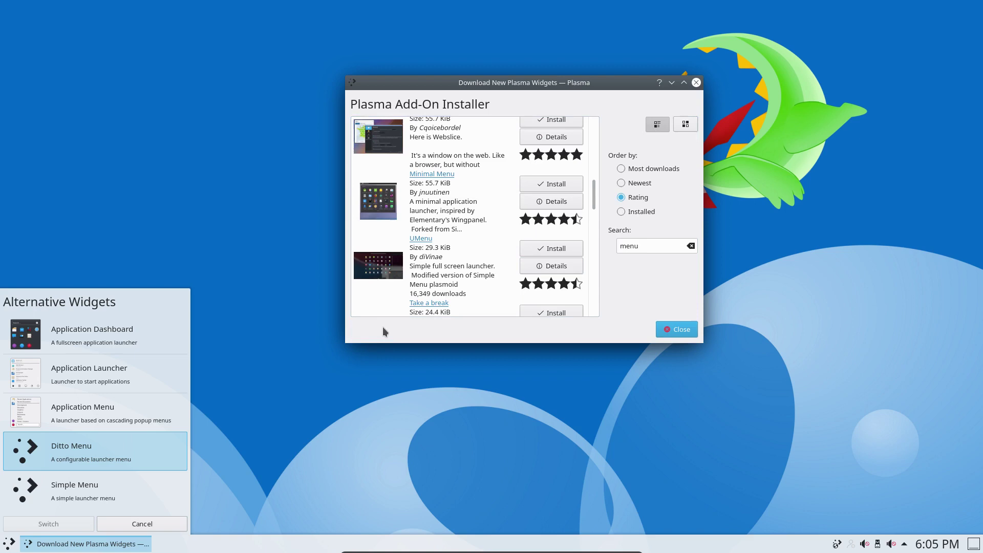
pyautogui.scroll(-3, 435, 241)
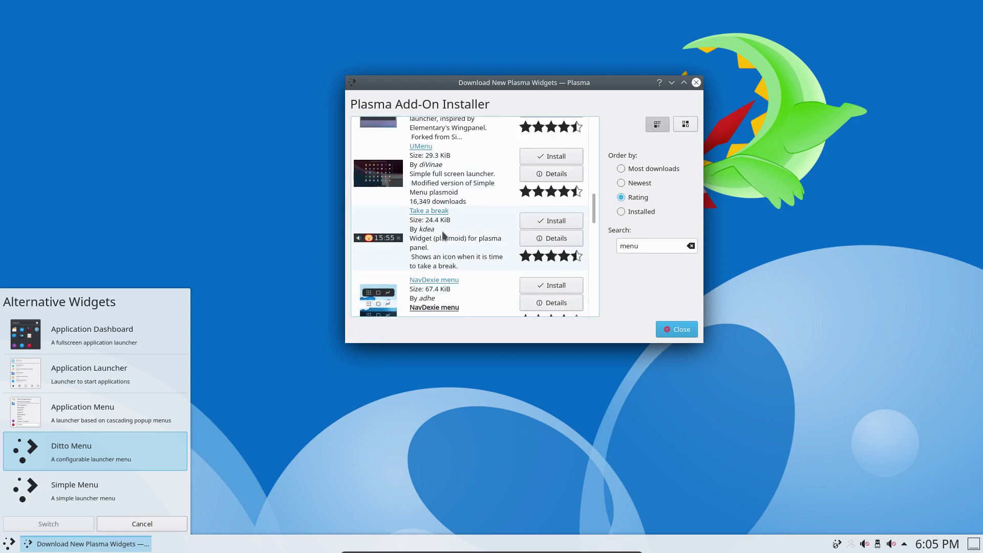
pyautogui.scroll(-2, 444, 236)
pyautogui.scroll(-4, 443, 235)
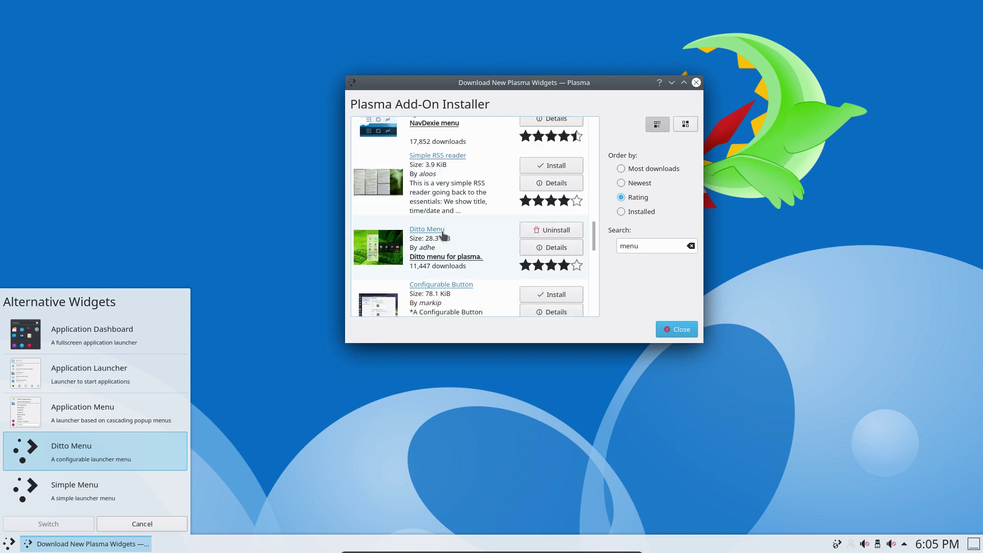
pyautogui.scroll(-2, 444, 235)
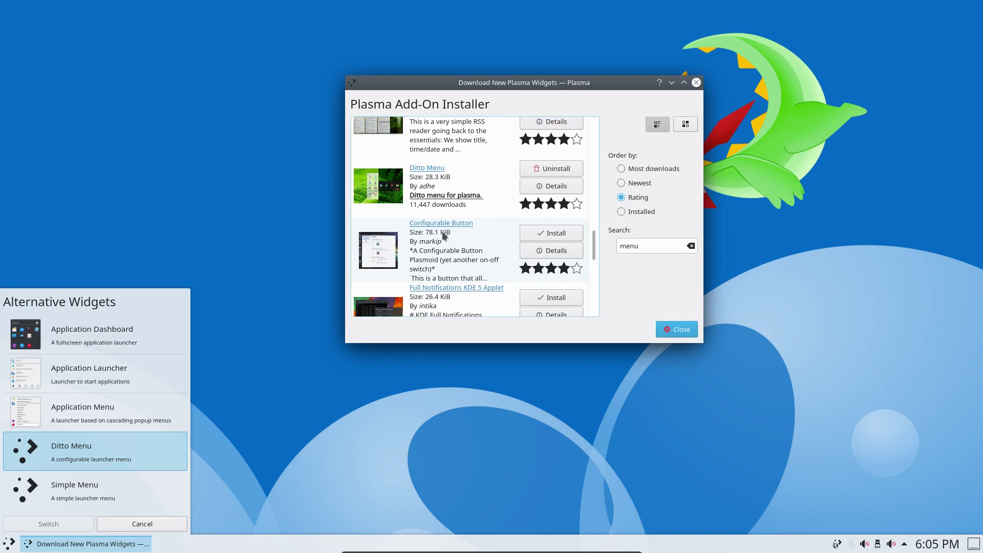
pyautogui.scroll(-3, 443, 235)
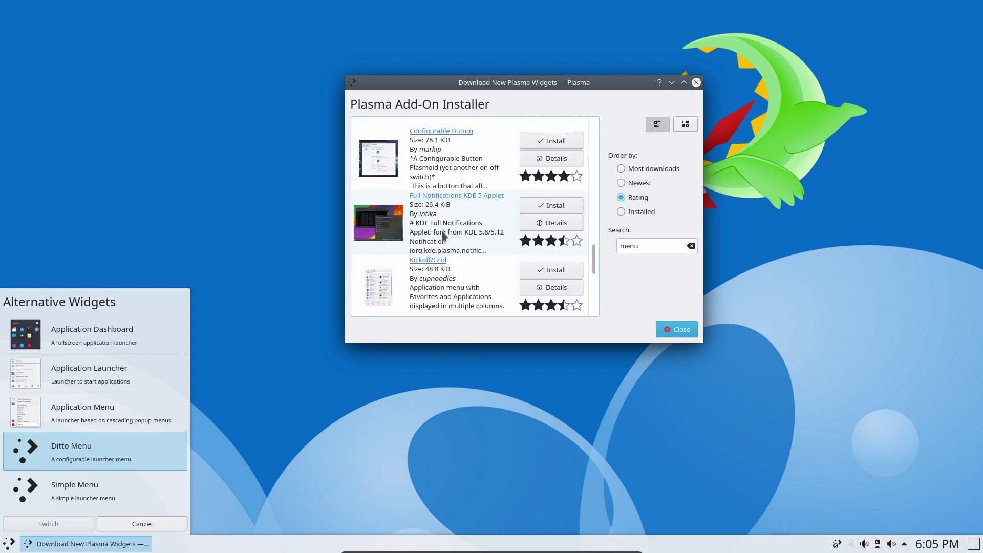
pyautogui.scroll(-4, 444, 236)
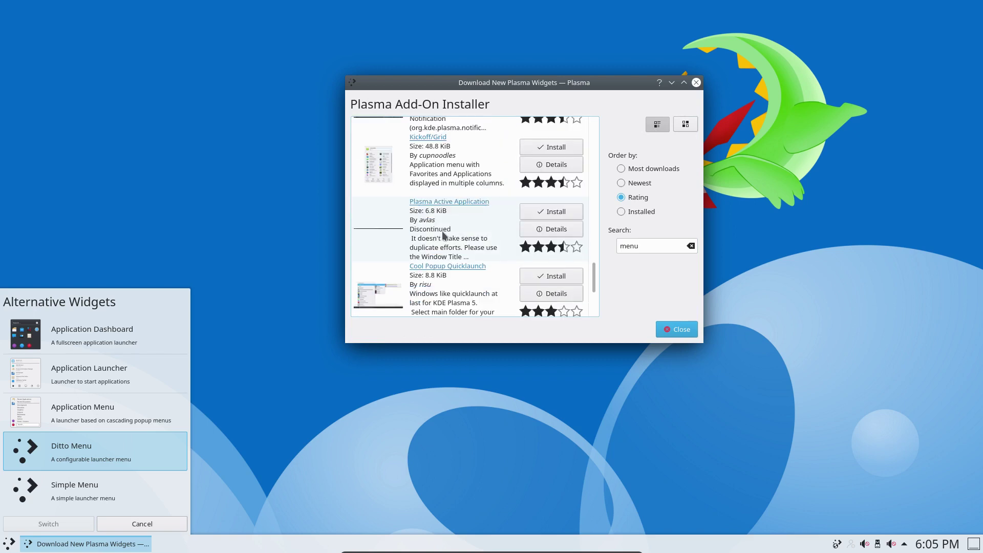
pyautogui.scroll(2, 444, 235)
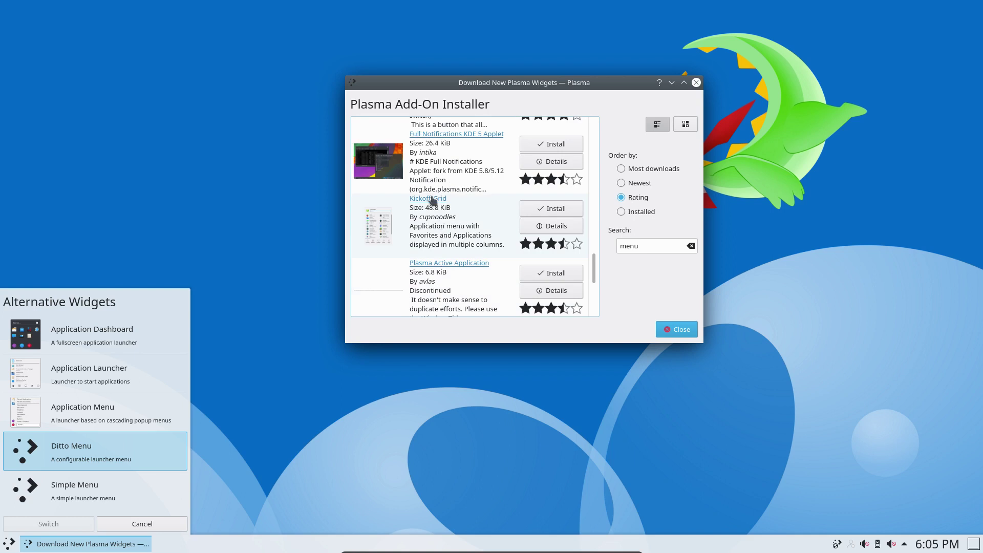
# Step: View Kickoff/Grid's details page and return to the rated list
pyautogui.click(536, 226)
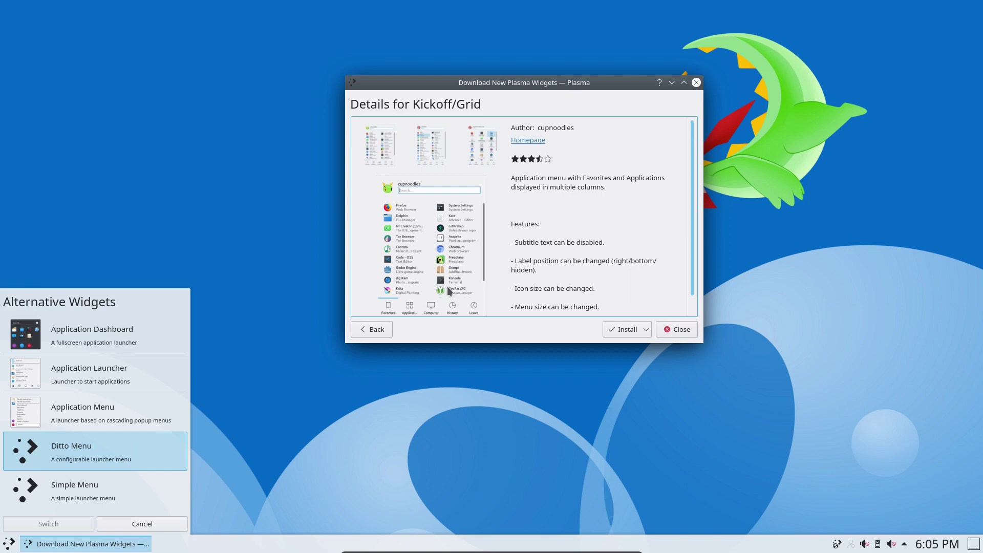
pyautogui.click(378, 331)
pyautogui.scroll(-2, 477, 266)
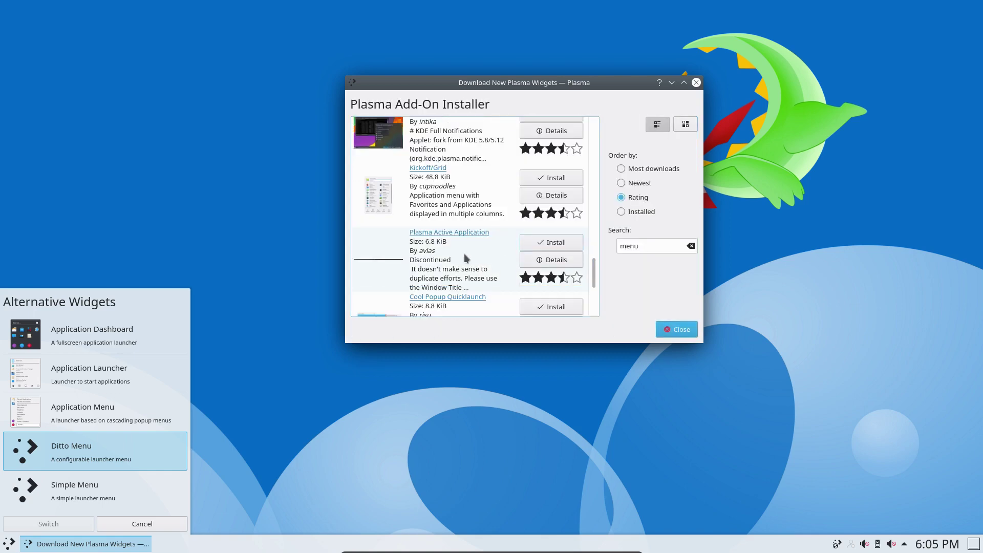
pyautogui.scroll(-5, 471, 261)
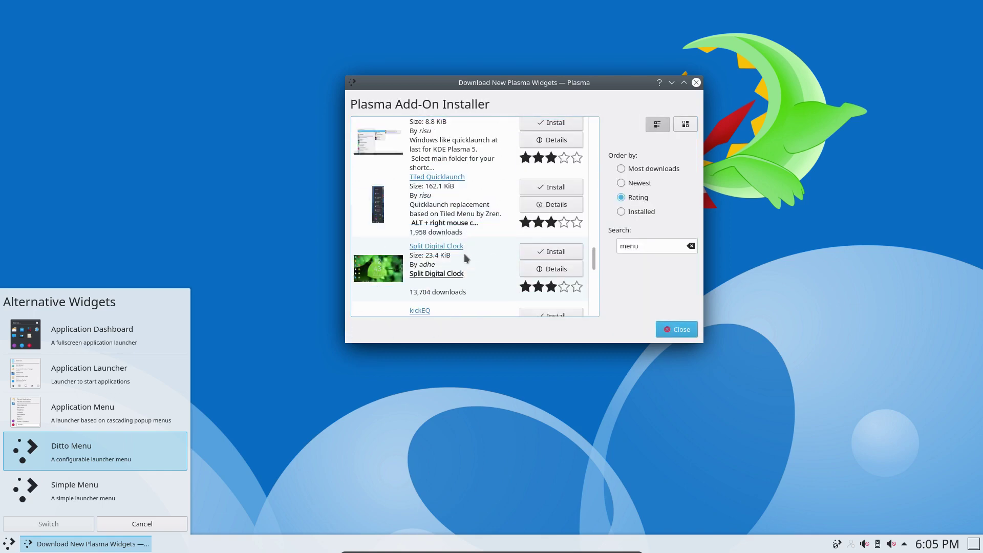
# Step: Switch from Installed to Newest ordering, search 'menu', and scroll to NavDexie menu
pyautogui.click(621, 211)
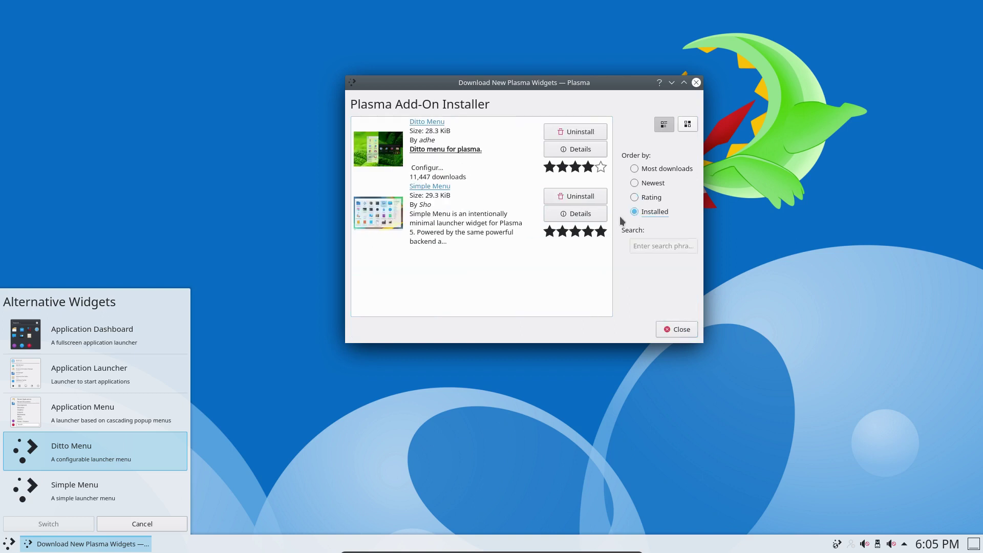
pyautogui.click(634, 198)
pyautogui.click(635, 184)
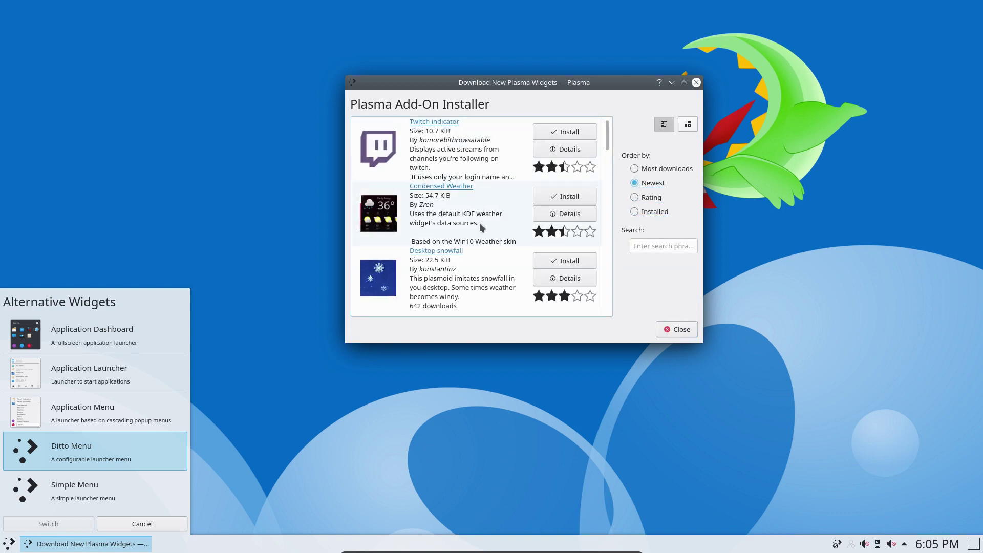
pyautogui.click(664, 248)
pyautogui.write('menu')
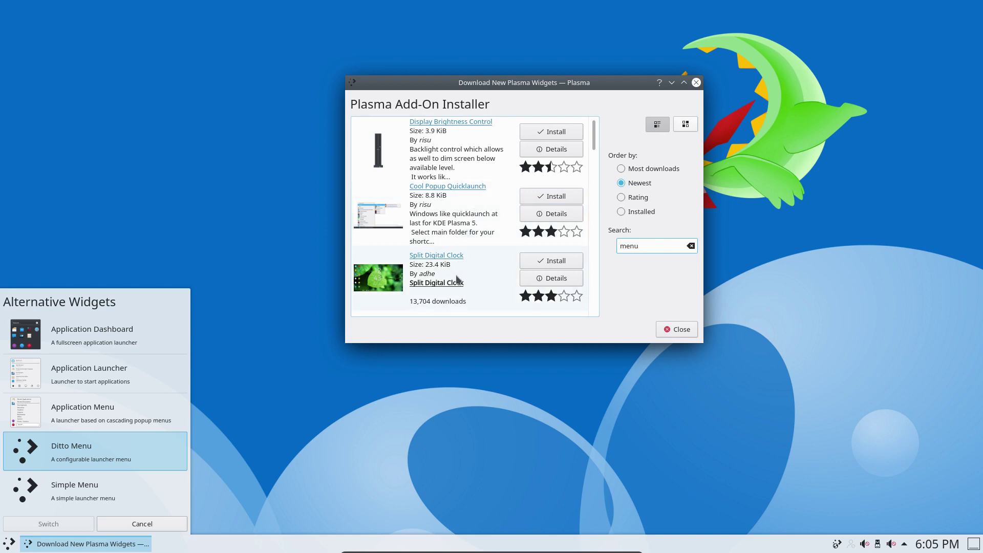
pyautogui.scroll(-4, 457, 279)
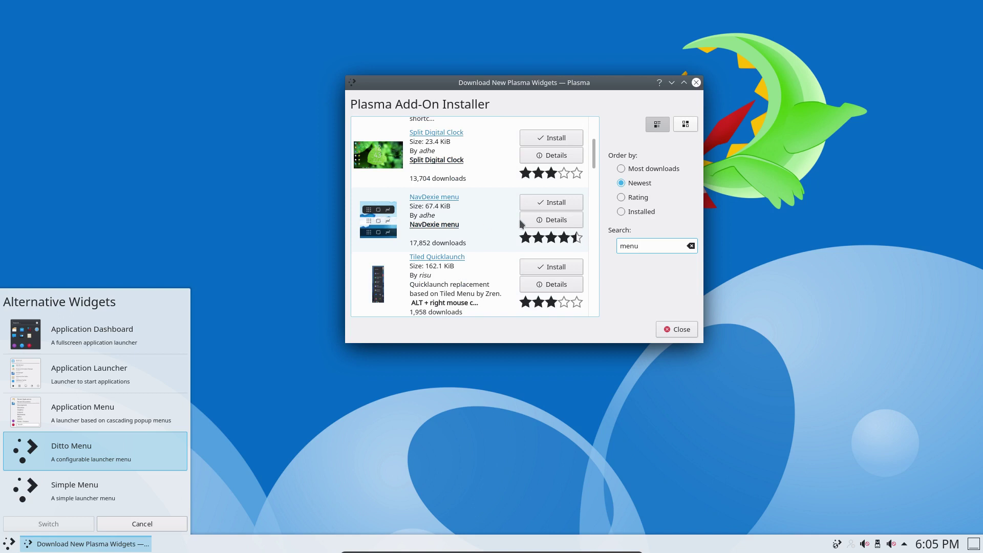
# Step: Preview NavDexie menu's screenshots, install it, and dismiss the outdated launcher alternatives list
pyautogui.click(546, 221)
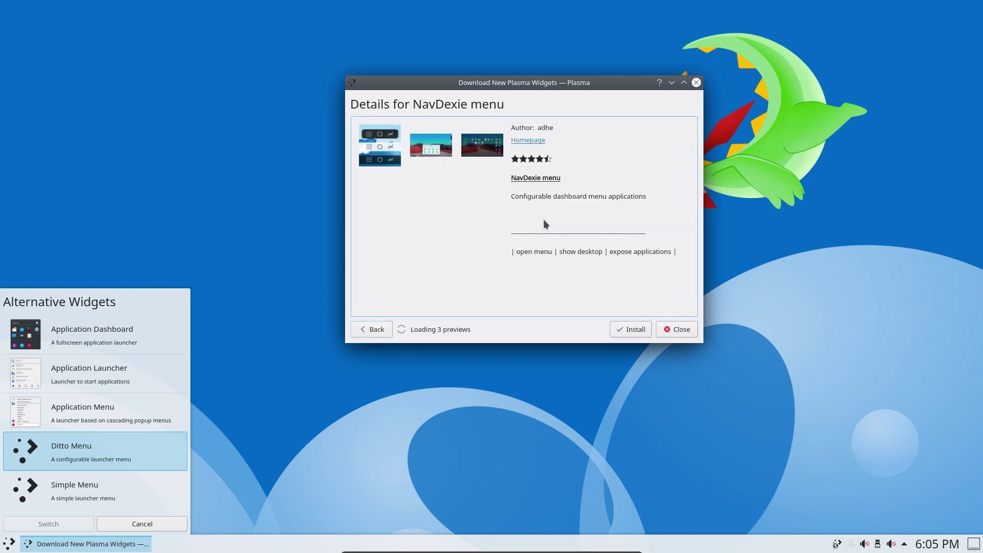
pyautogui.click(416, 143)
pyautogui.click(481, 146)
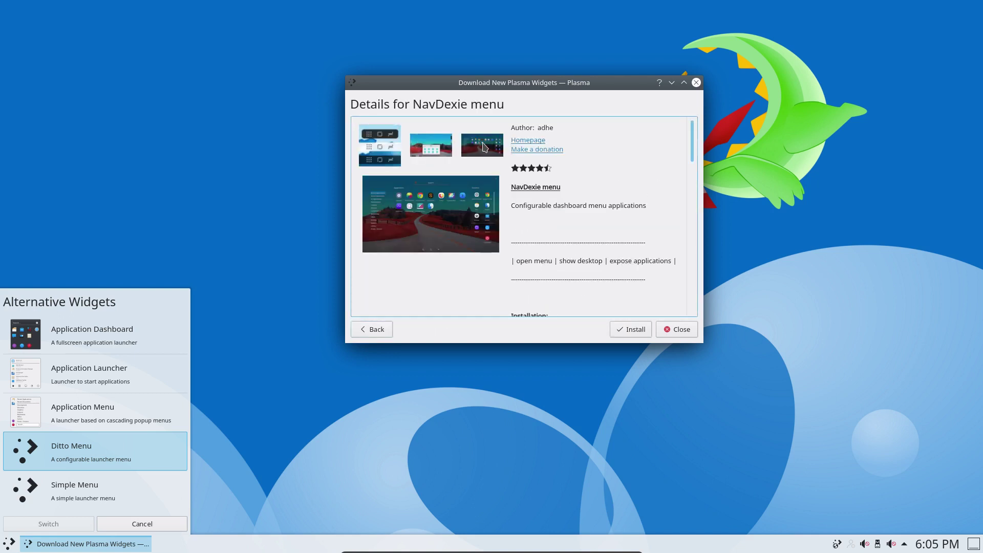
pyautogui.click(624, 329)
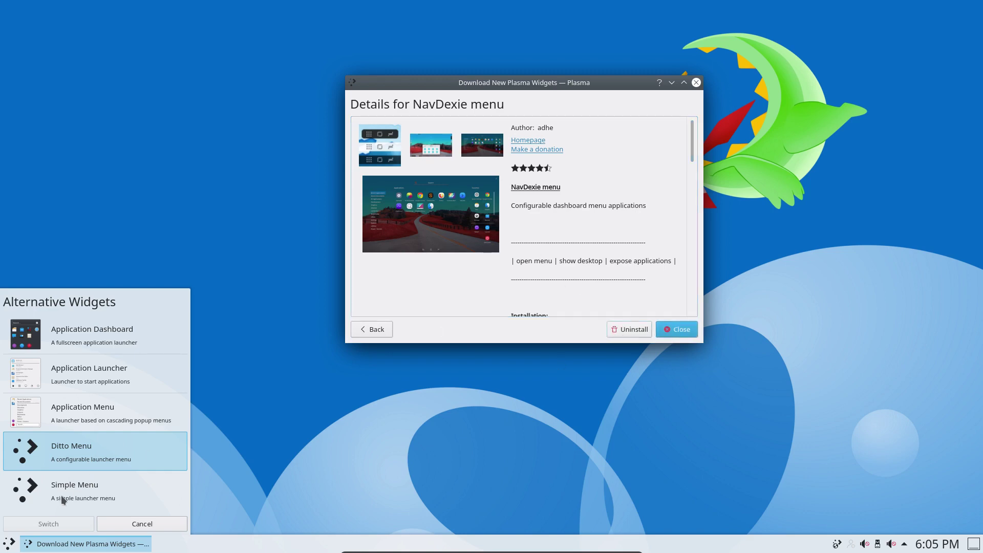
pyautogui.click(225, 501)
pyautogui.click(182, 521)
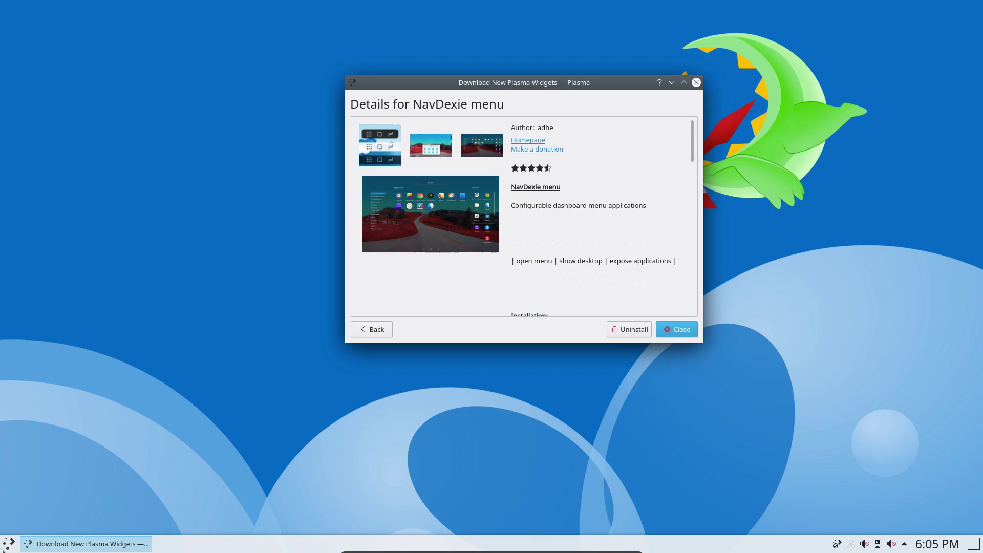
# Step: Switch the panel launcher to NavDexie menu launcher via Show Alternatives and minimize the installer
pyautogui.rightClick(9, 544)
pyautogui.click(64, 485)
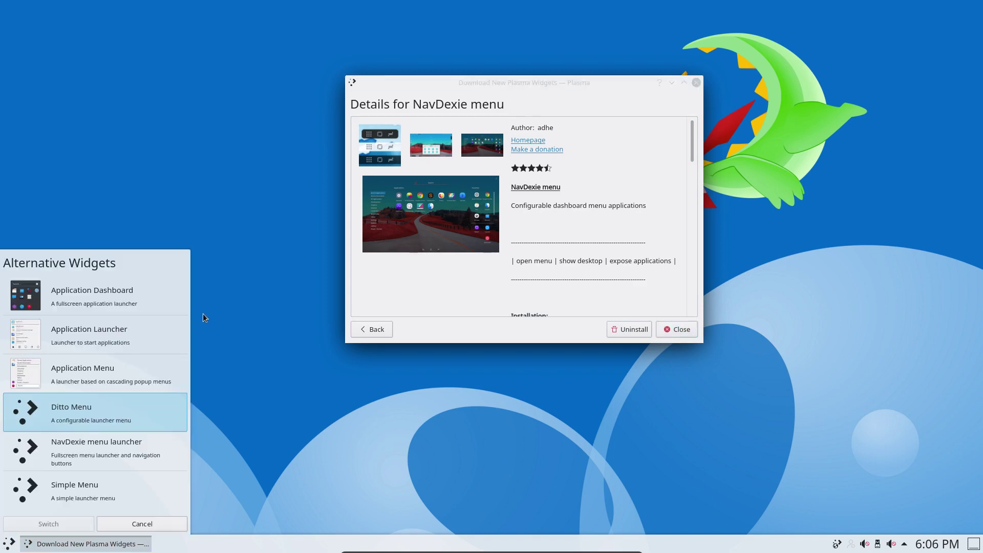
pyautogui.click(99, 449)
pyautogui.click(66, 523)
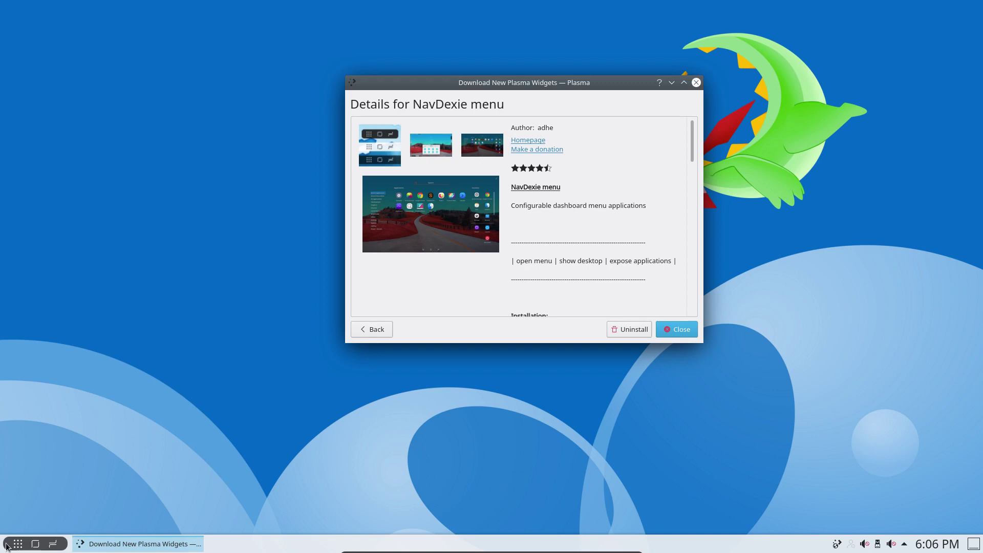
pyautogui.click(671, 83)
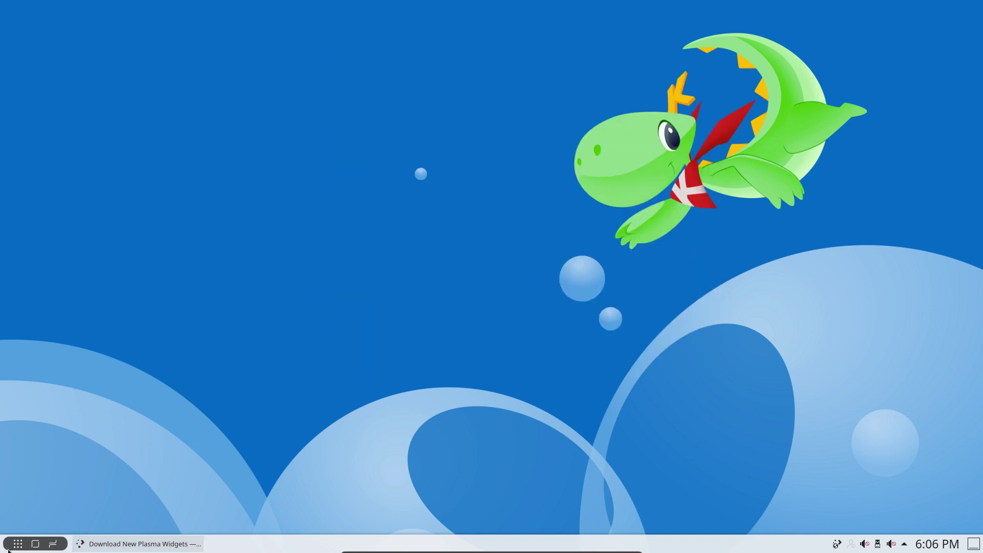
# Step: Open and close the NavDexie full-screen launcher, both from the panel and with Meta
pyautogui.click(31, 546)
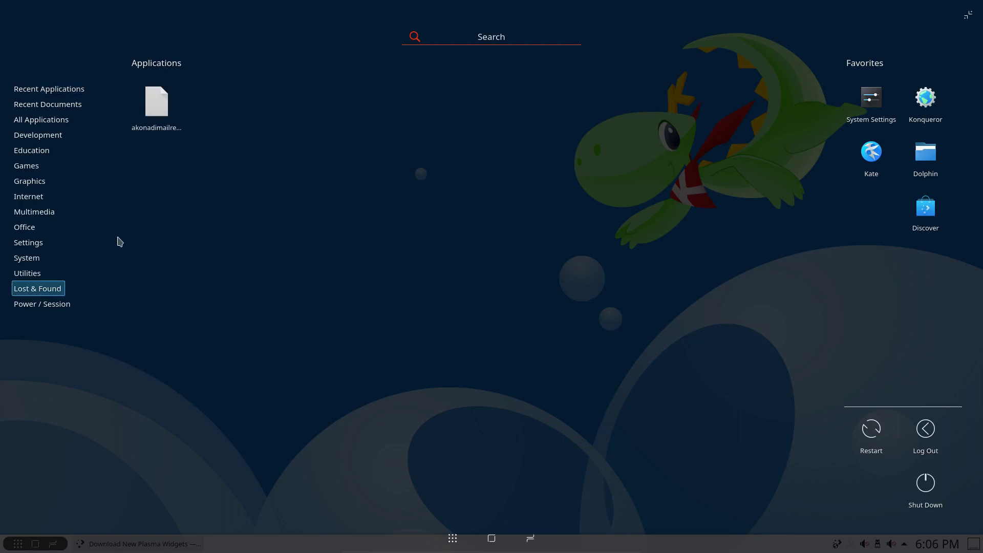
pyautogui.moveTo(61, 110)
pyautogui.click(447, 539)
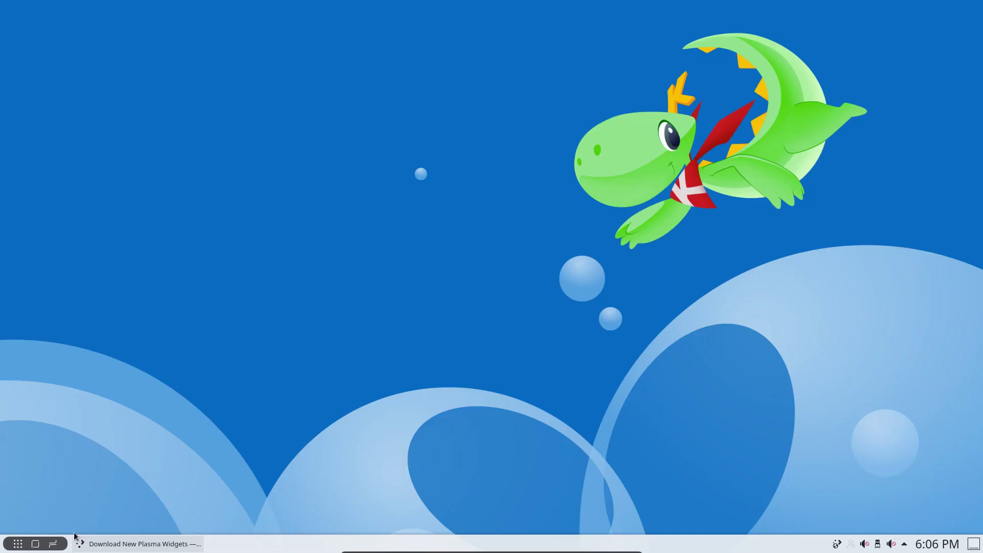
pyautogui.press('super')
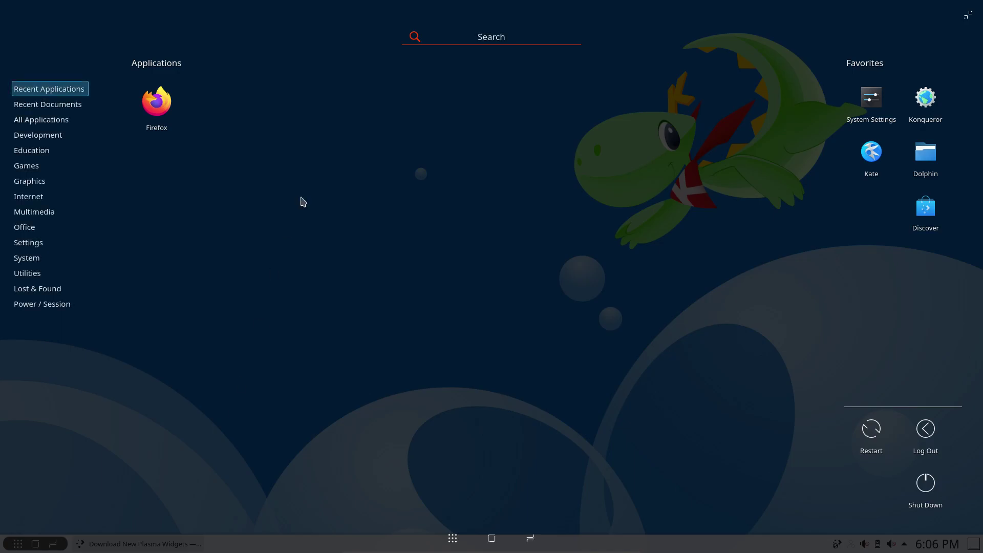
pyautogui.press('super')
pyautogui.press('super')
pyautogui.press('super')
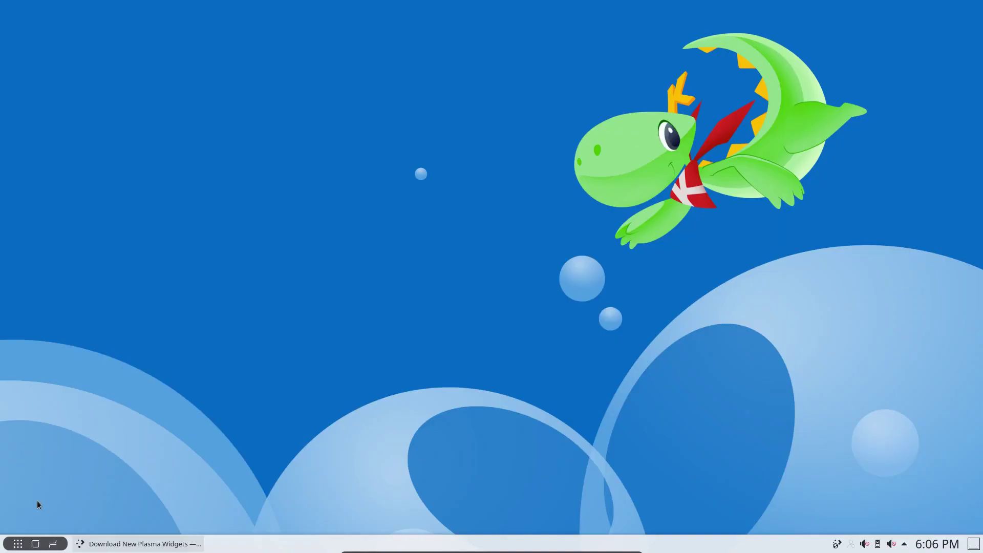
# Step: Try the window overview, then close Download New Plasma Widgets from its taskbar preview
pyautogui.click(53, 545)
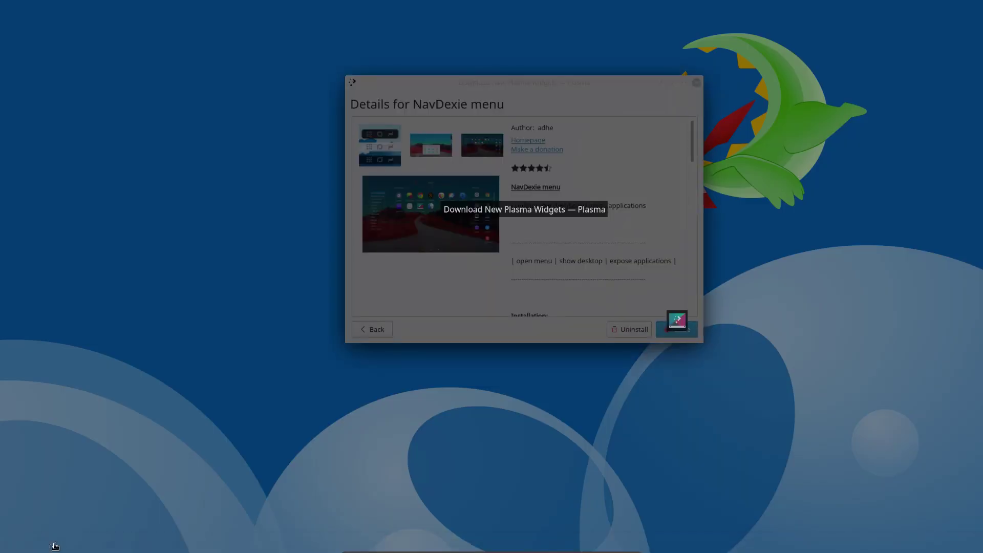
pyautogui.click(160, 343)
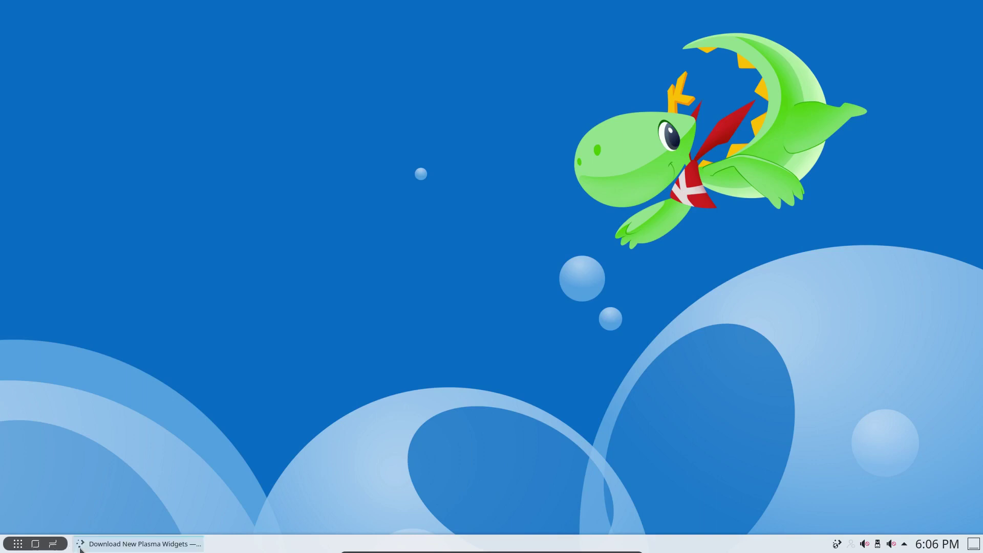
pyautogui.moveTo(81, 547)
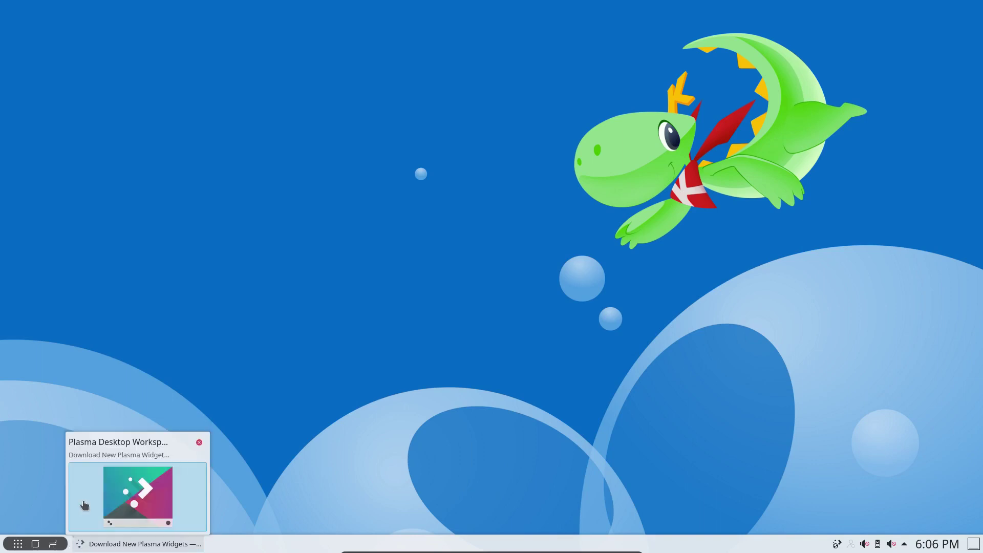
pyautogui.click(199, 443)
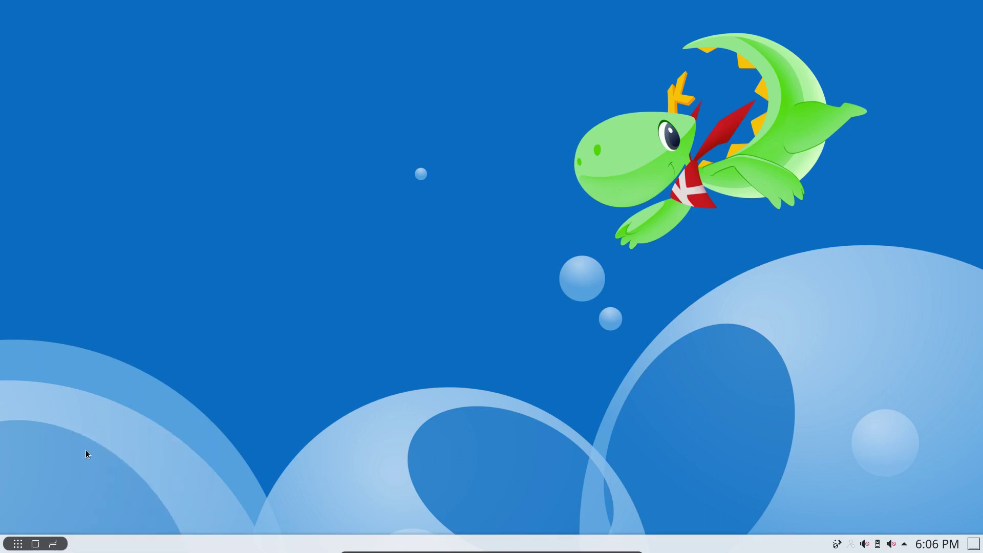
pyautogui.rightClick(18, 544)
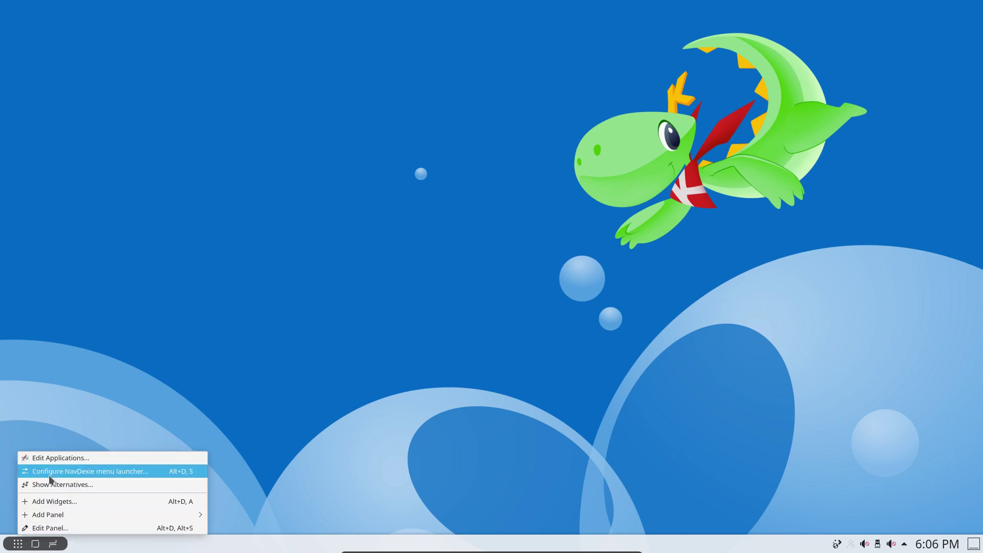
pyautogui.click(78, 470)
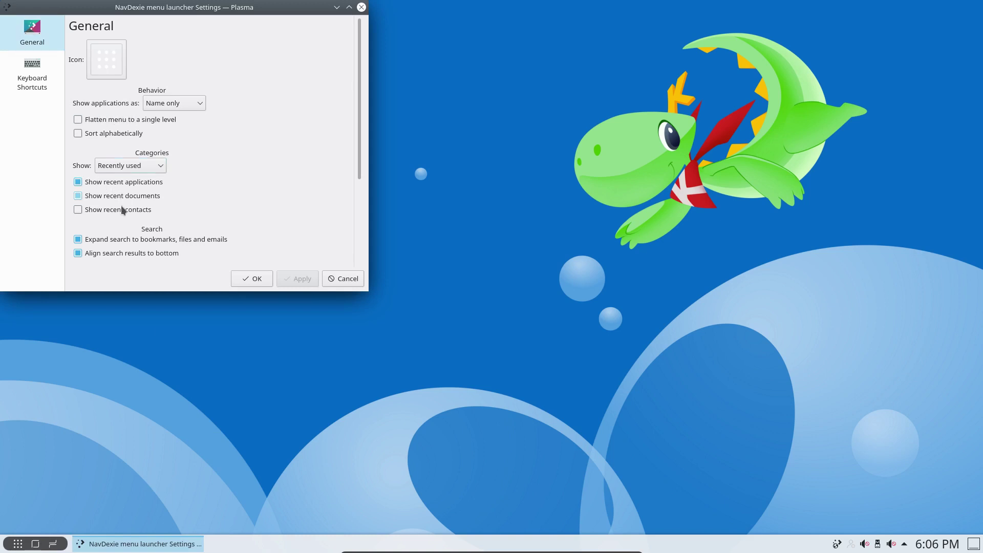
pyautogui.click(32, 77)
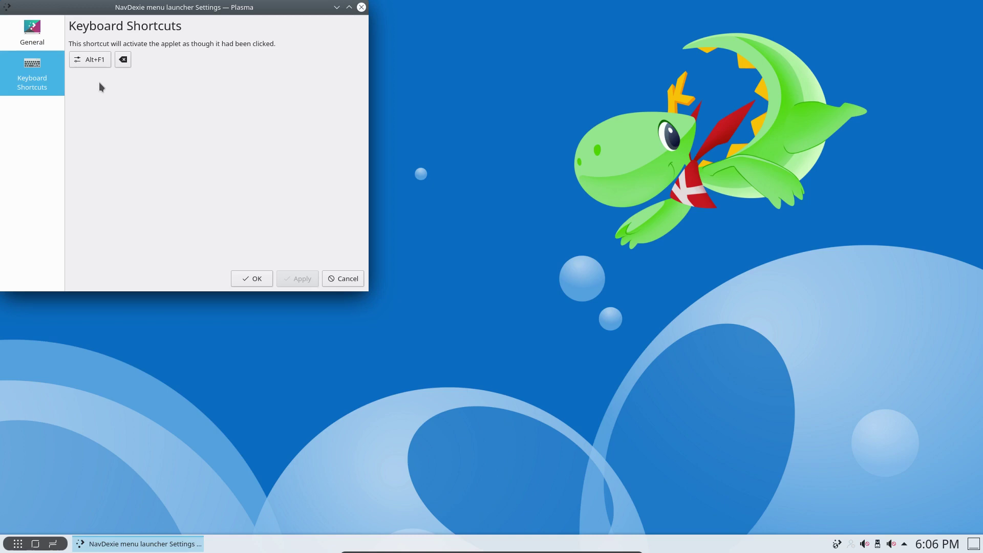
pyautogui.click(342, 279)
pyautogui.hotkey('alt', 'F1')
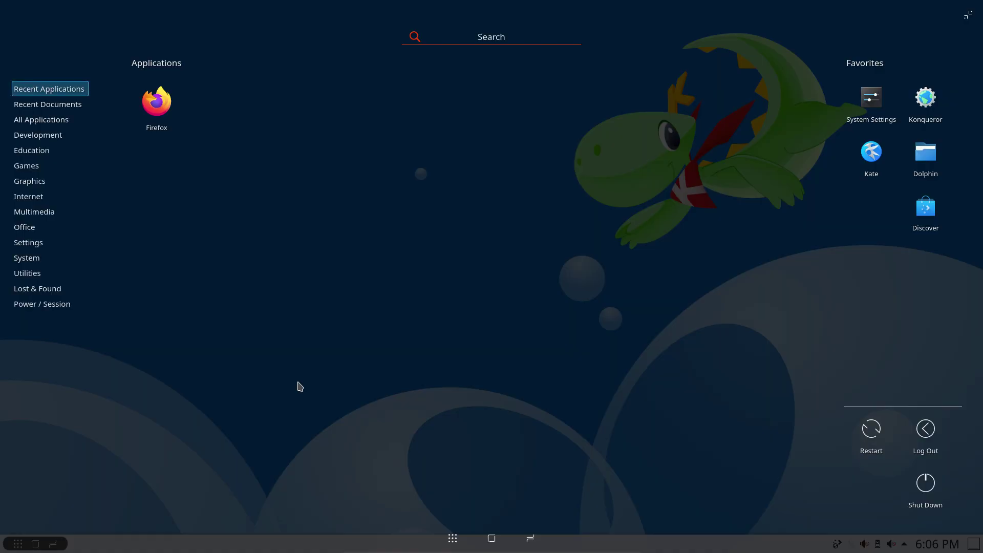
pyautogui.hotkey('alt', 'F1')
pyautogui.hotkey('alt', 'F1')
pyautogui.hotkey('alt', 'F1')
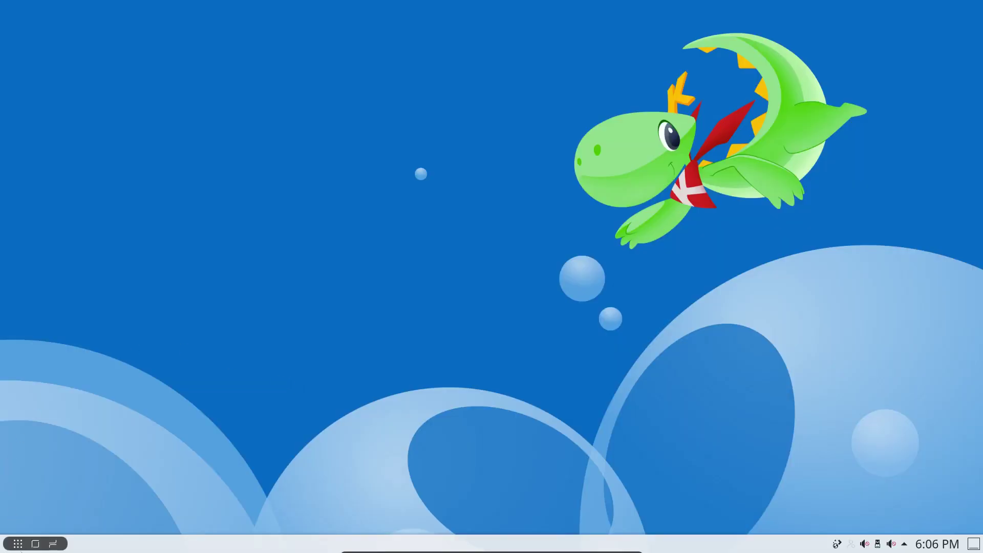
# Step: Replace NavDexie with the default Application Launcher via Show Alternatives, then open and close it
pyautogui.rightClick(18, 547)
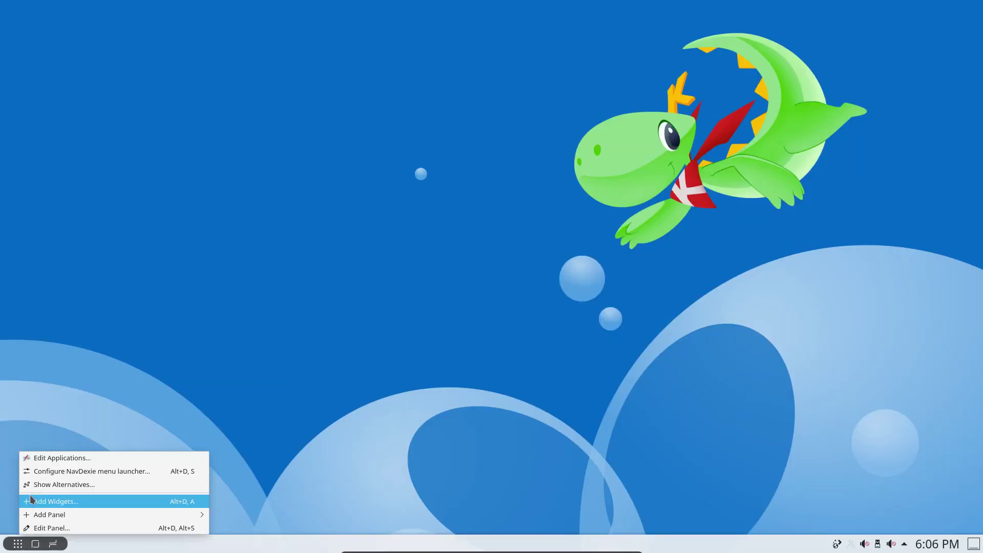
pyautogui.click(47, 485)
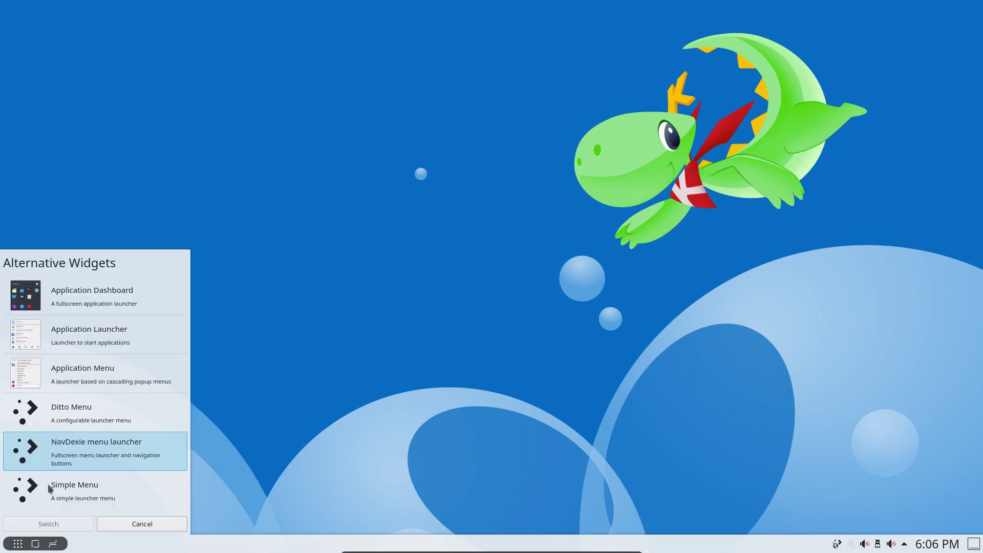
pyautogui.click(84, 331)
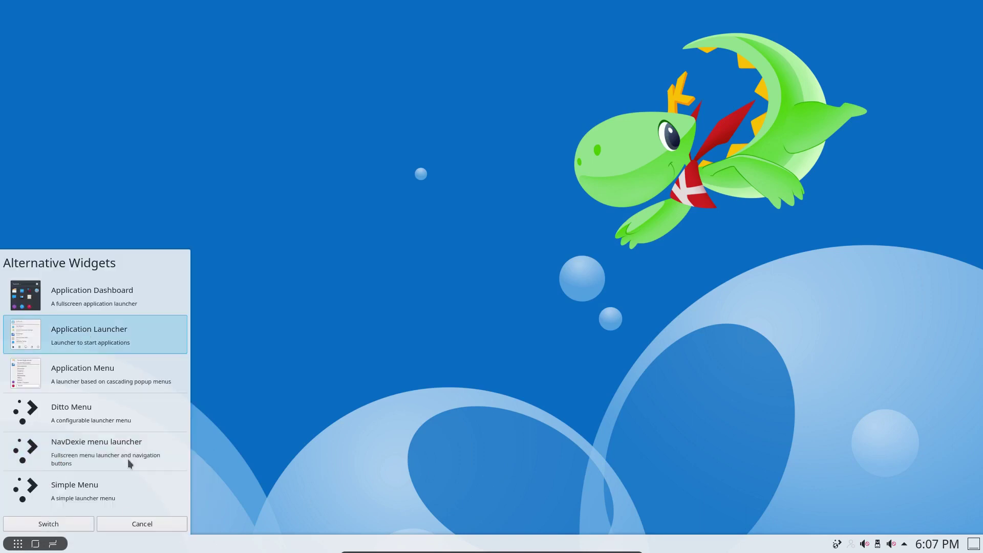
pyautogui.click(69, 528)
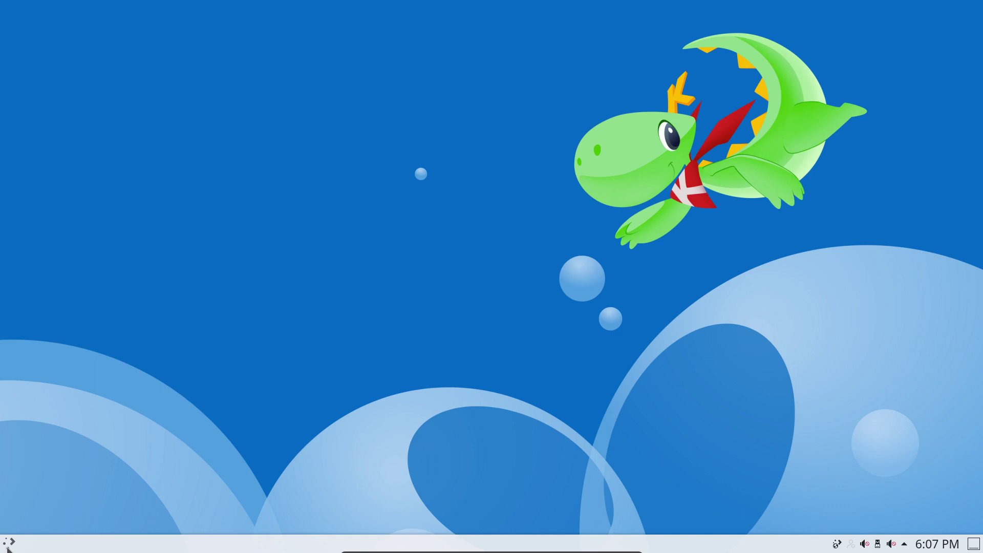
pyautogui.click(8, 549)
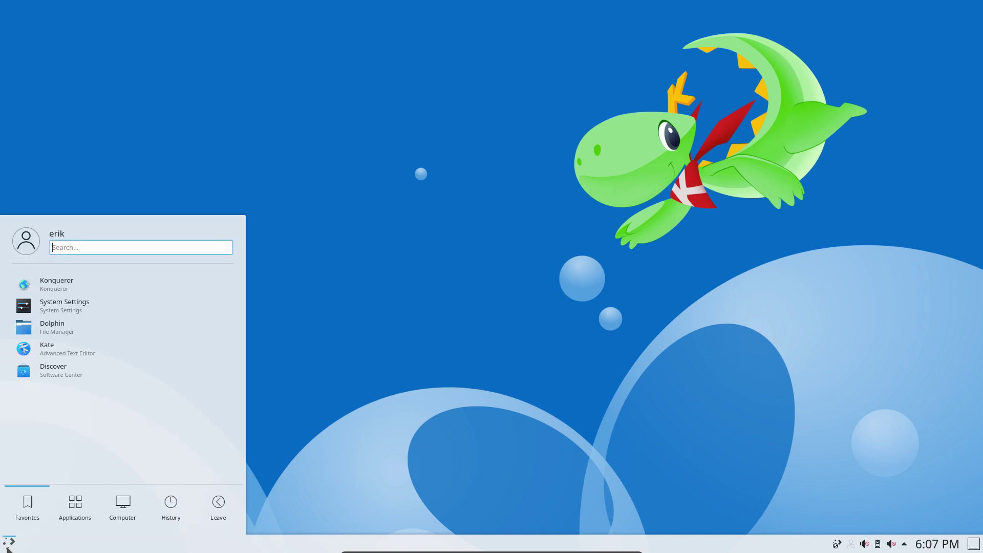
pyautogui.click(392, 270)
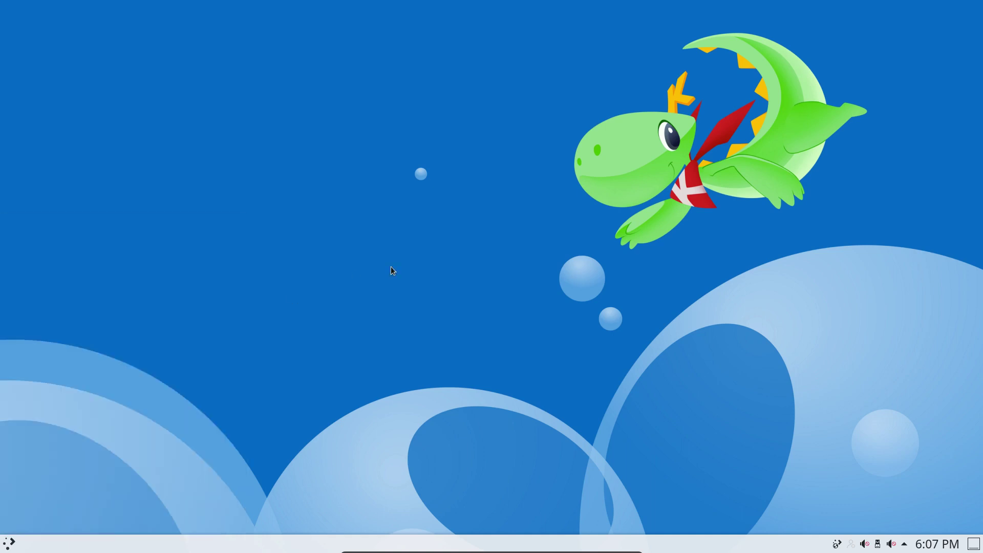